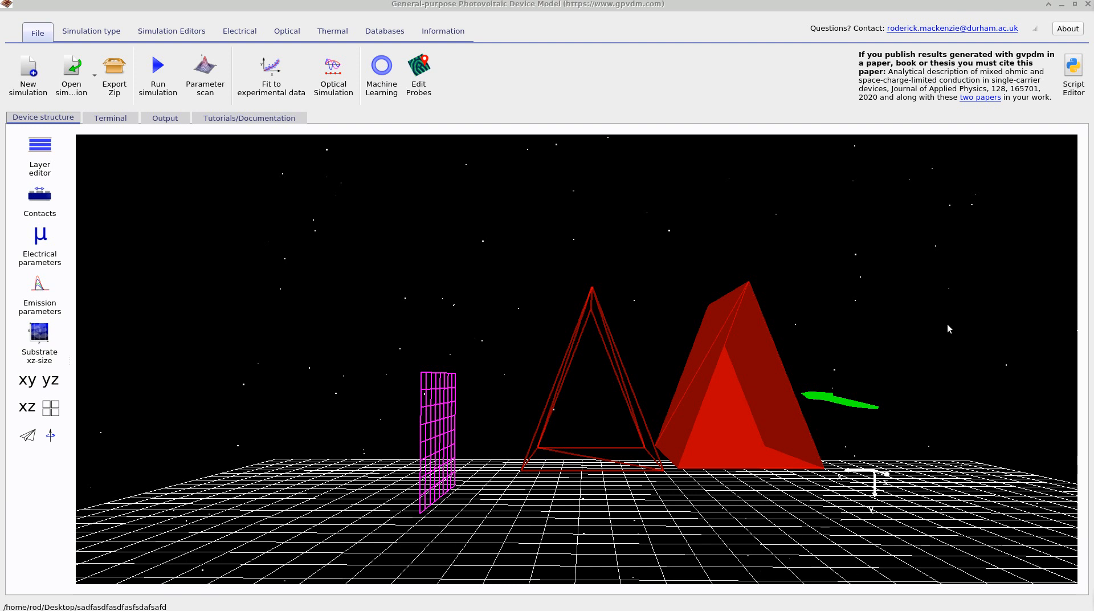
Step: Browse the ray tracing device templates for a new simulation, closing the dialog without creating one
mouse_move(946, 323)
mouse_down()
mouse_move(934, 330)
mouse_move(959, 328)
mouse_move(932, 325)
mouse_up()
click(28, 74)
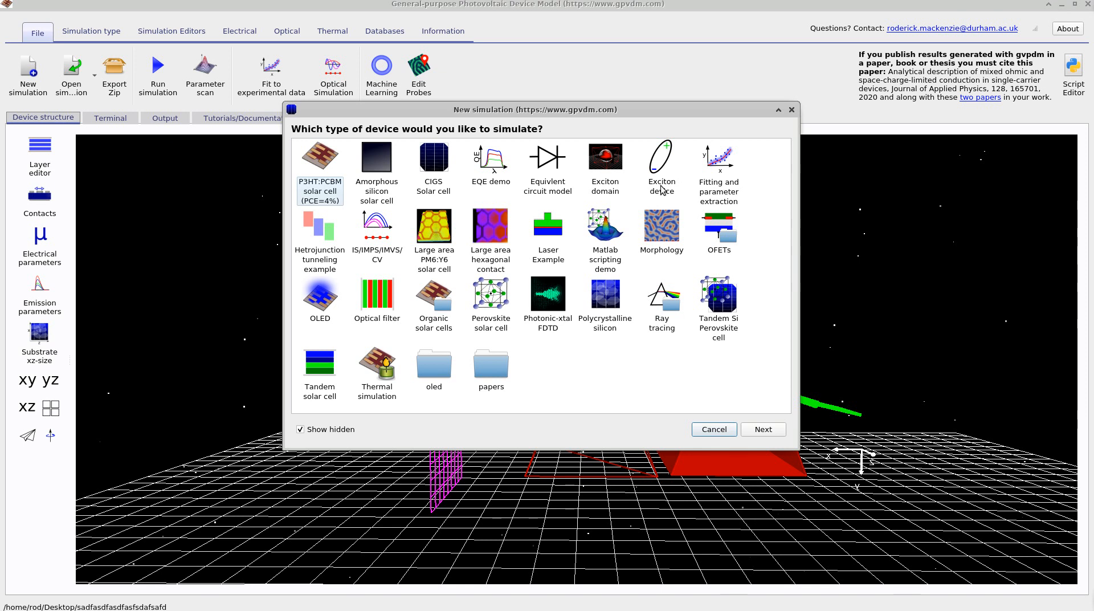
double_click(671, 304)
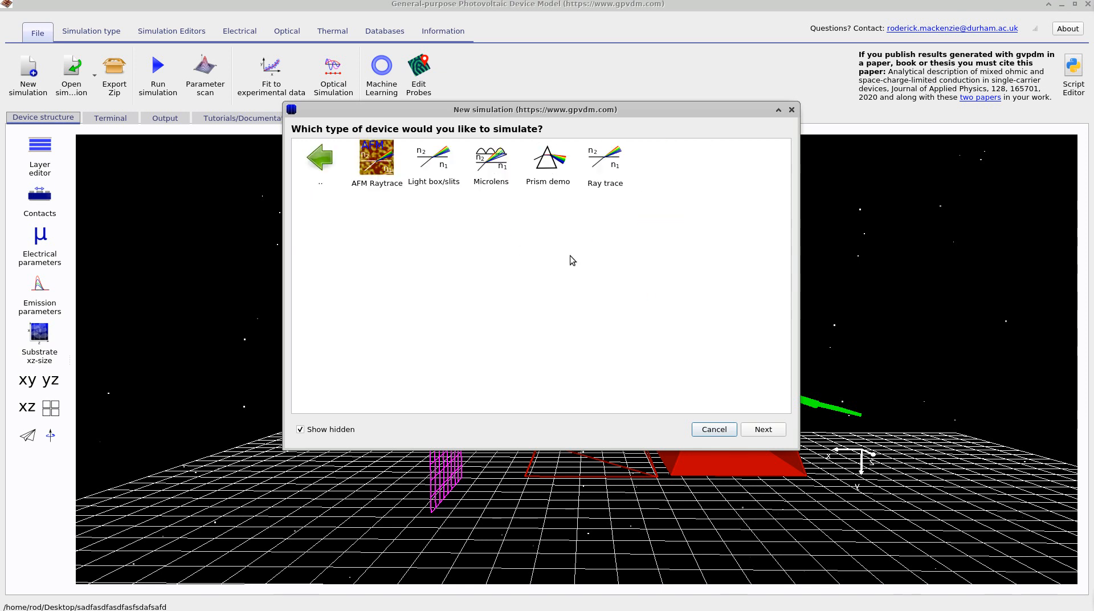
click(791, 109)
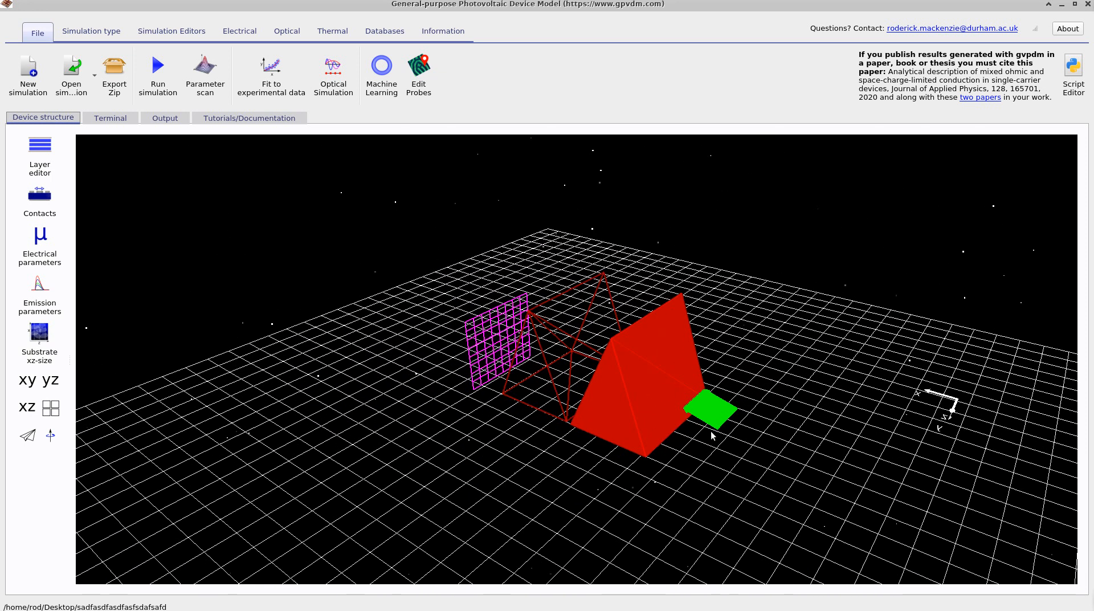
Step: Edit the green light source, trying 1 object along z and setting the z count back to 20
right_click(712, 419)
click(750, 476)
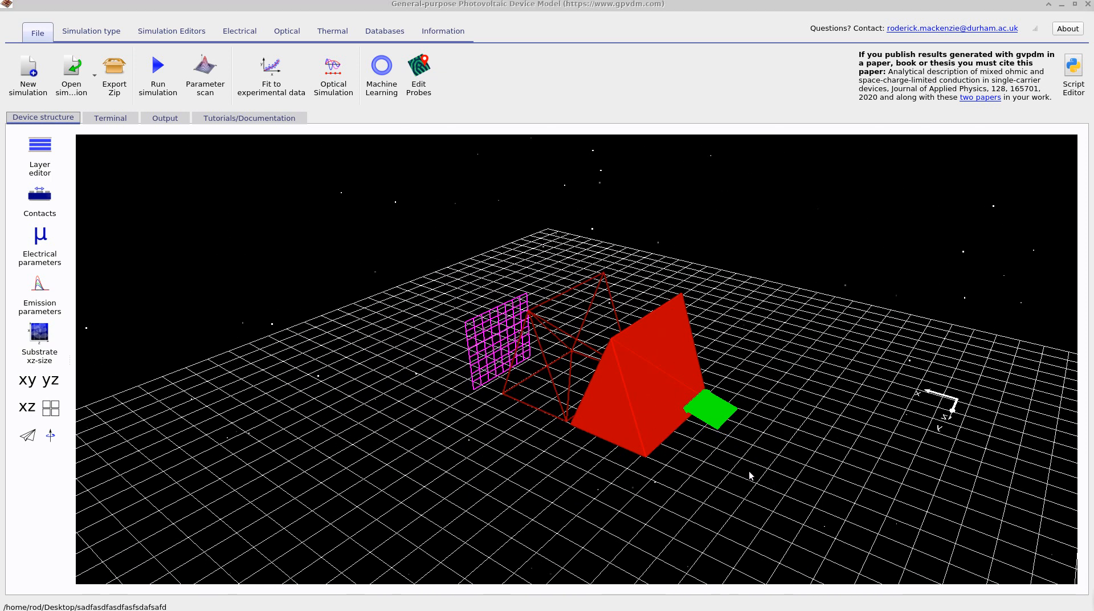
drag(976, 86, 234, 86)
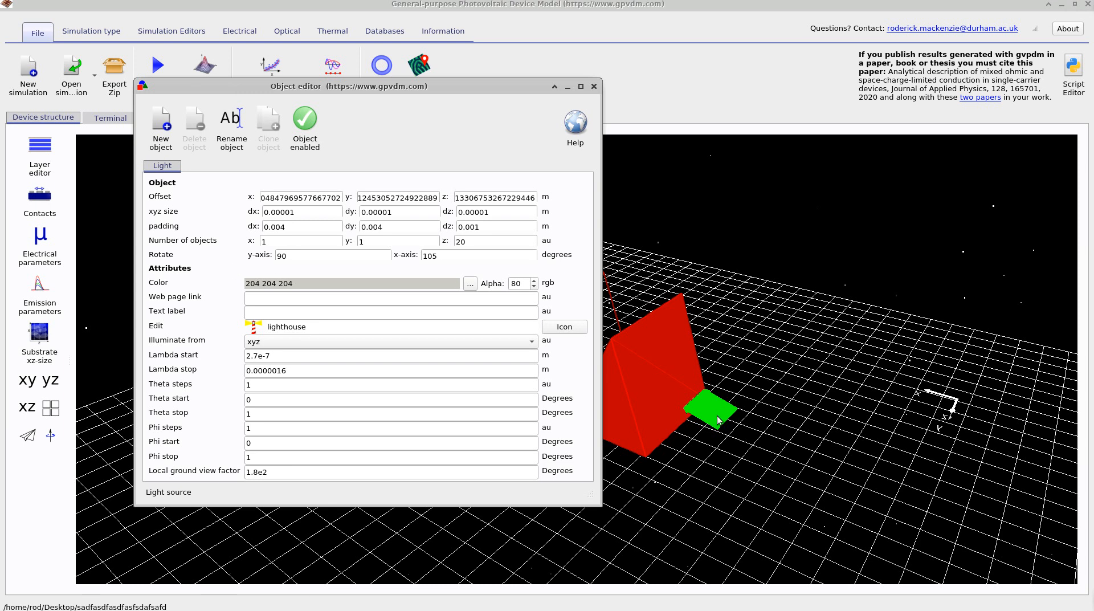
double_click(457, 241)
text(1)
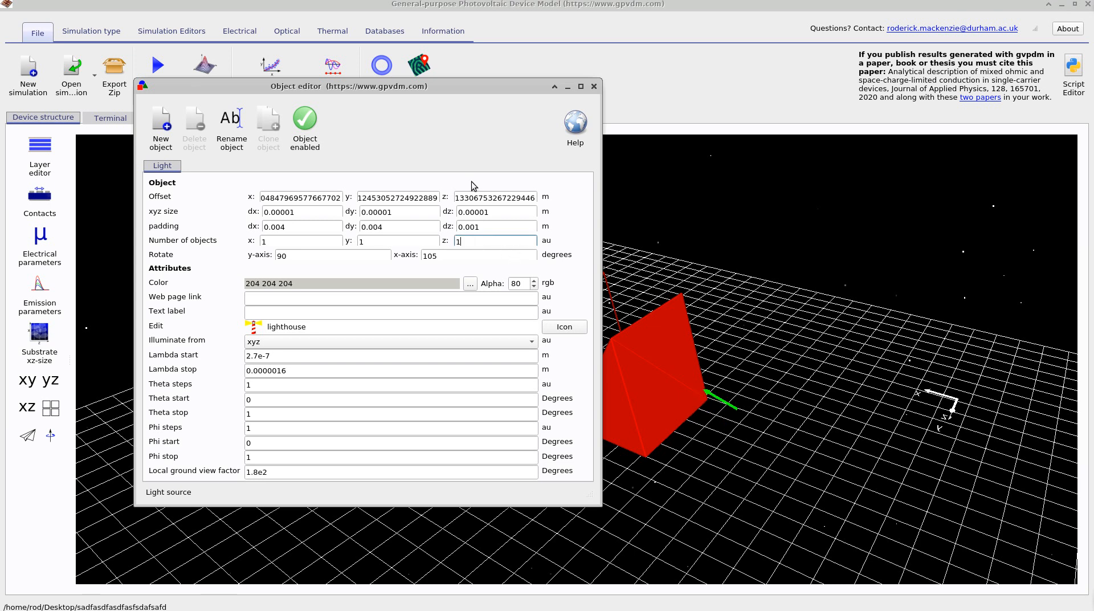
drag(483, 242, 445, 241)
text(20)
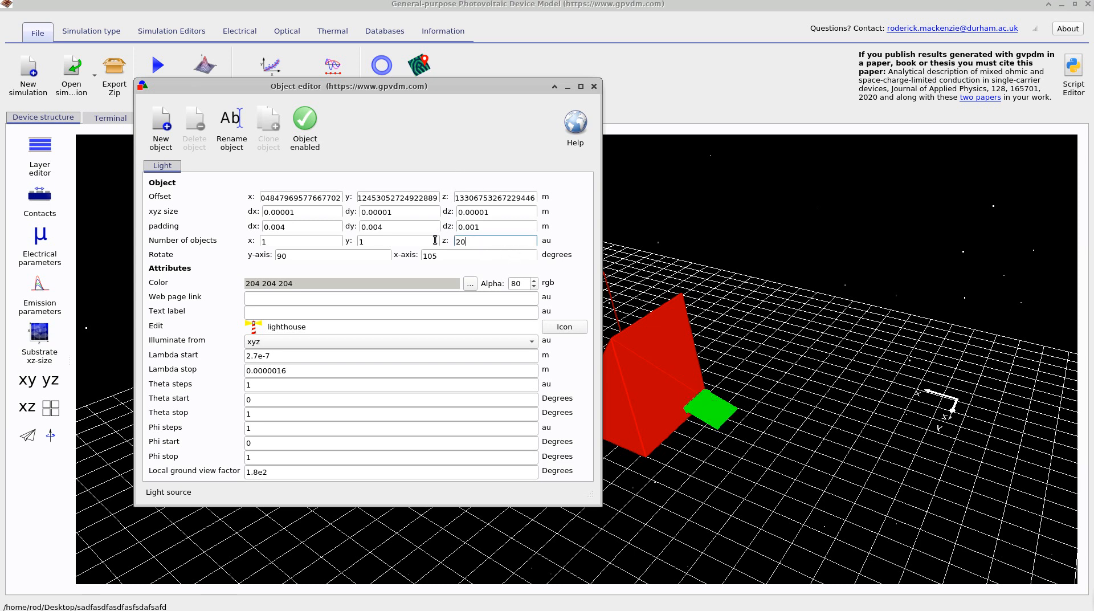
Step: Try 10 light source objects along y, return the y count to 1, and close the object editor
drag(389, 240, 355, 241)
text(0)
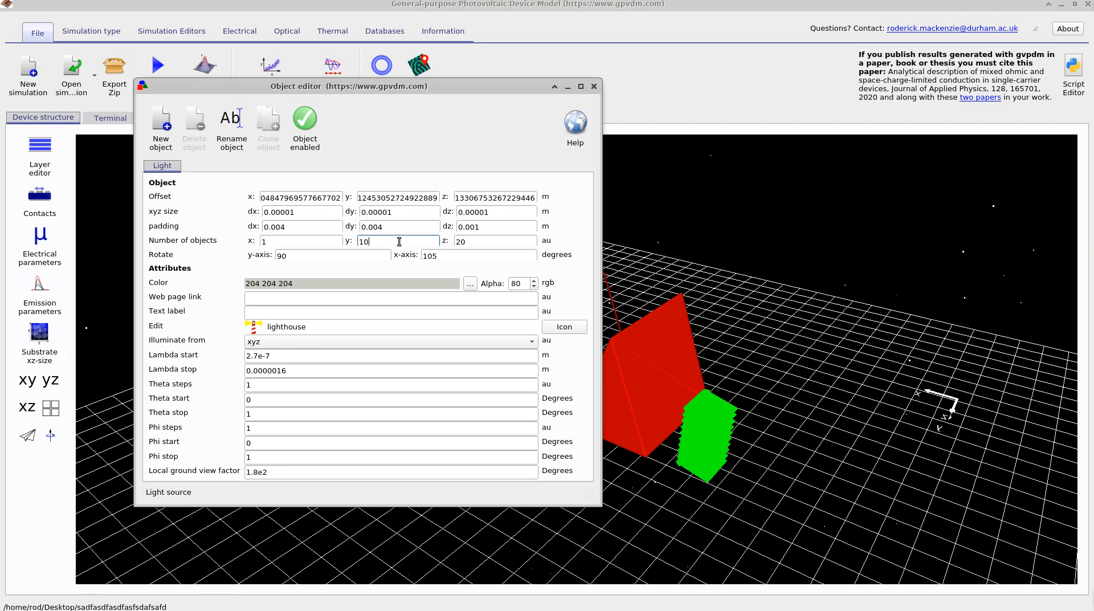
key(BackSpace)
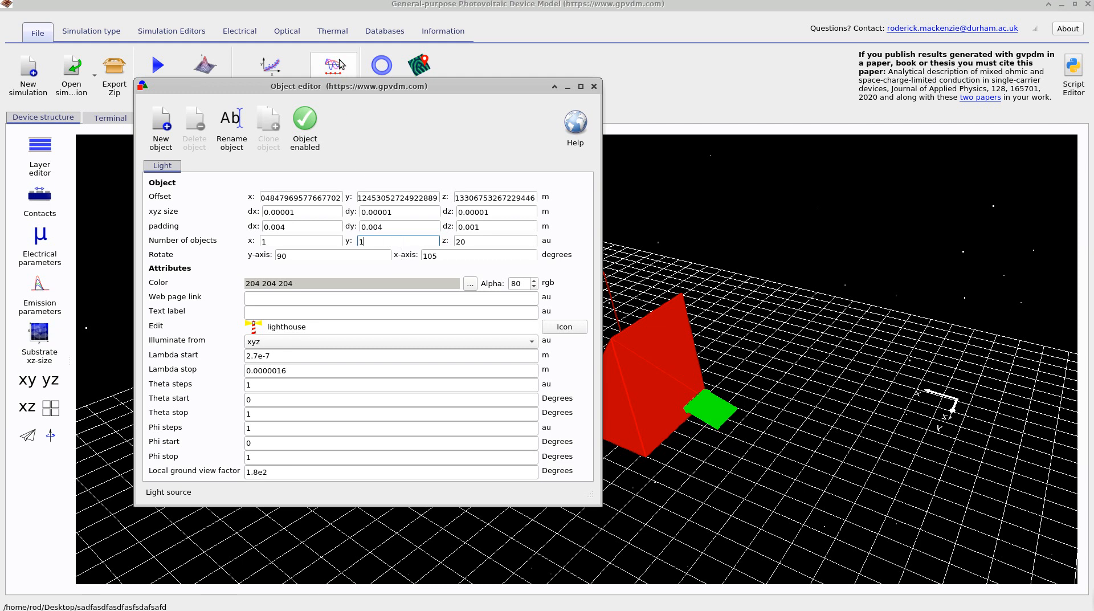
click(593, 87)
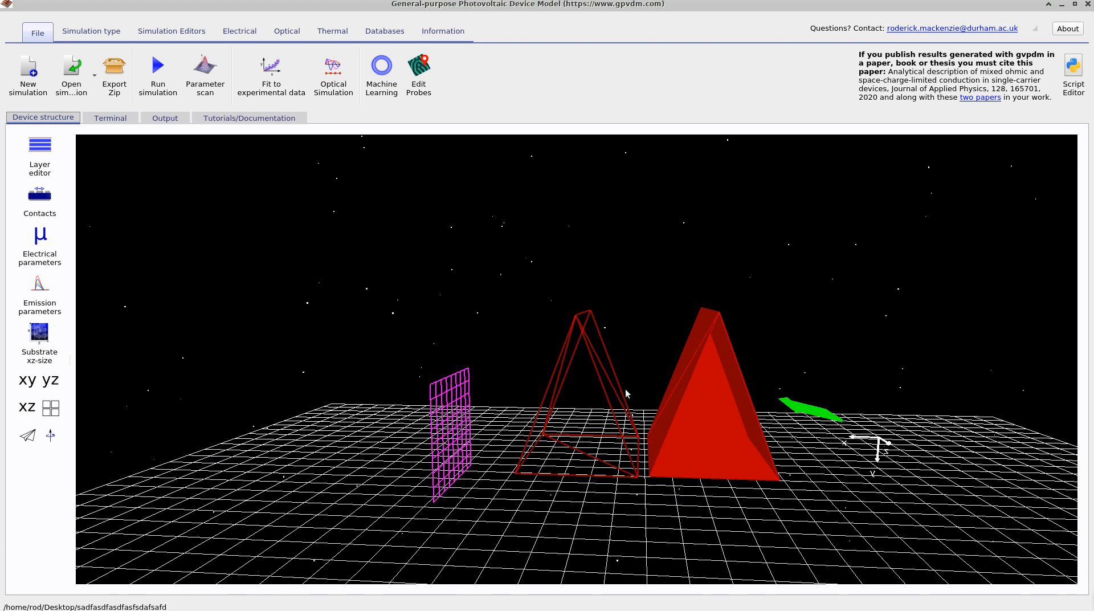
Step: Examine the view options of the solid prism without changing them
click(595, 369)
click(706, 380)
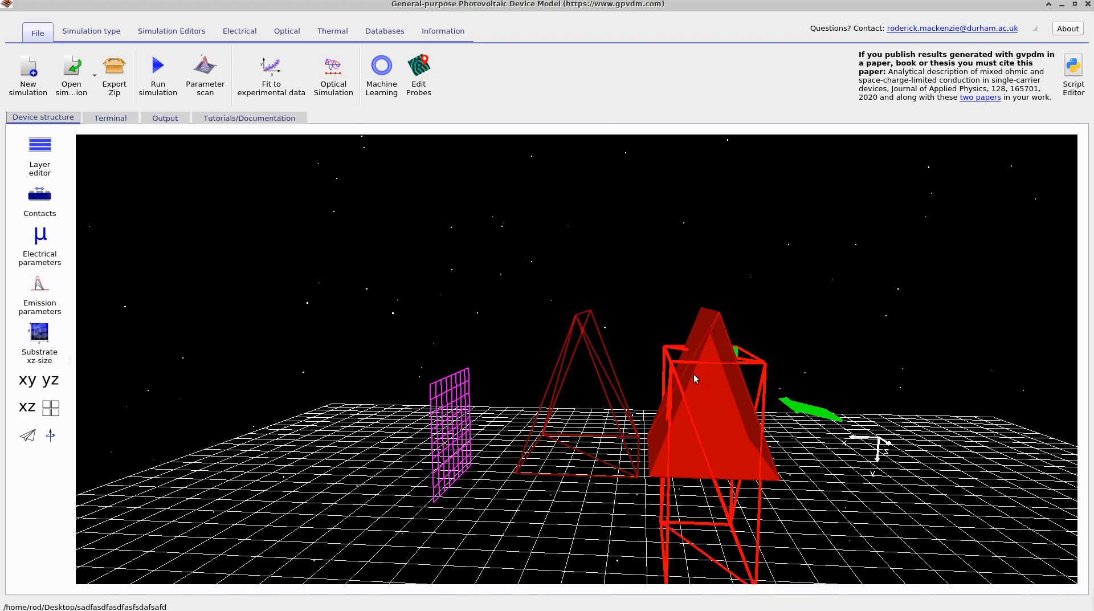
right_click(717, 358)
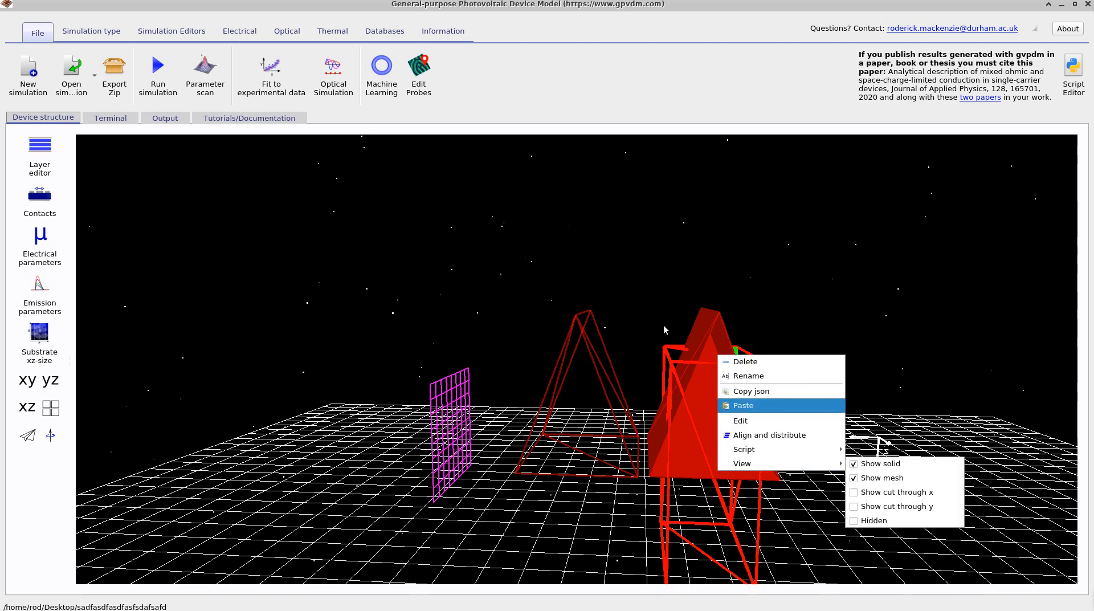
click(612, 319)
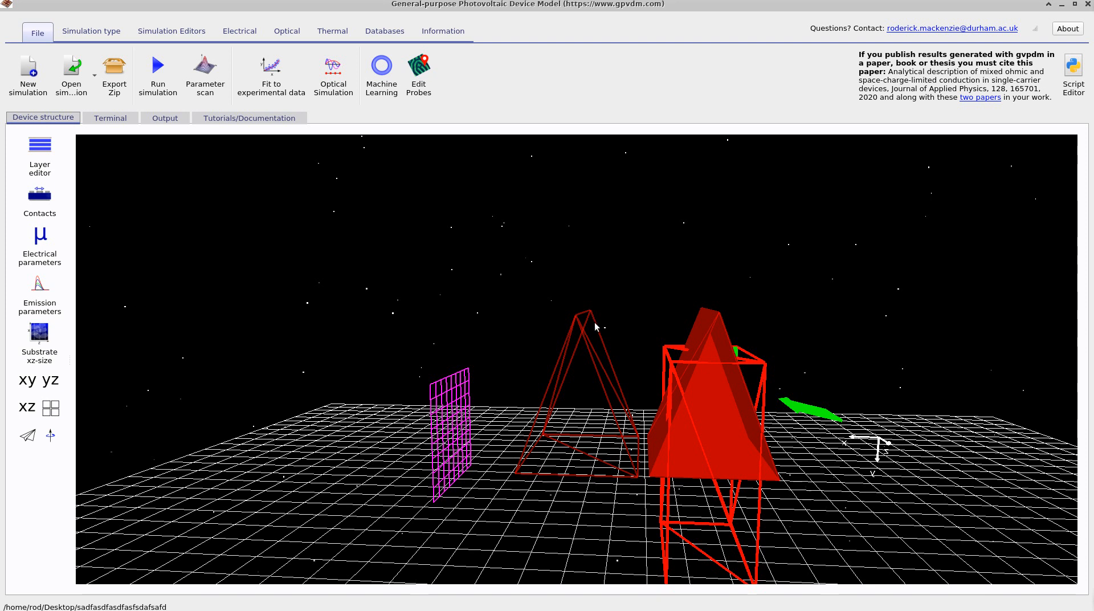
Step: Enable Show solid for the wireframe prism
click(593, 323)
right_click(594, 322)
mouse_move(706, 431)
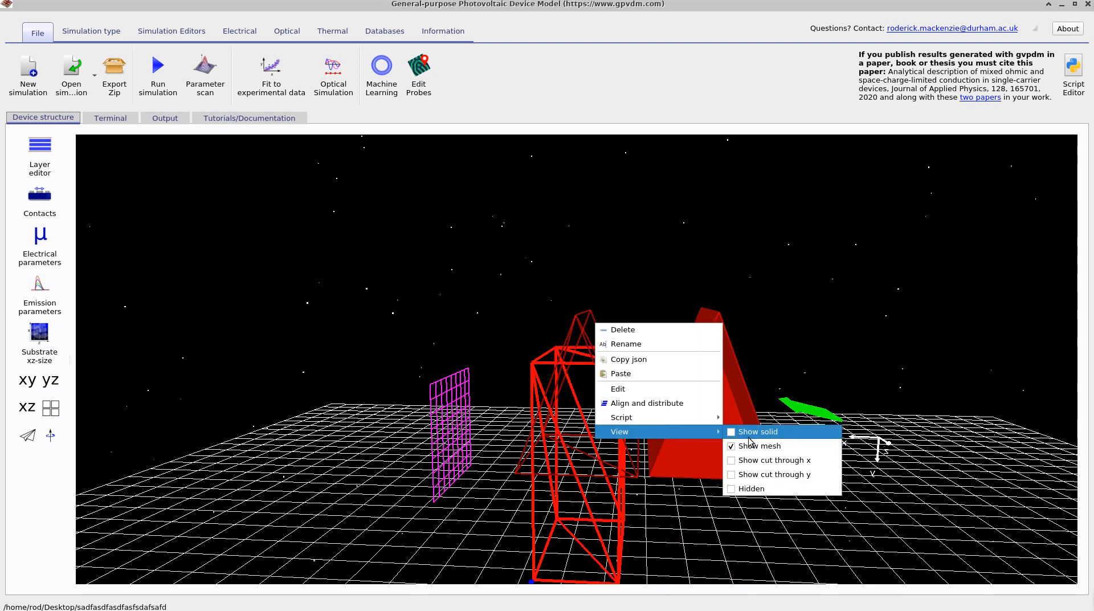
click(750, 433)
Step: Disable Show solid for the prism nearest the detector so that only its mesh is drawn
click(599, 417)
right_click(599, 417)
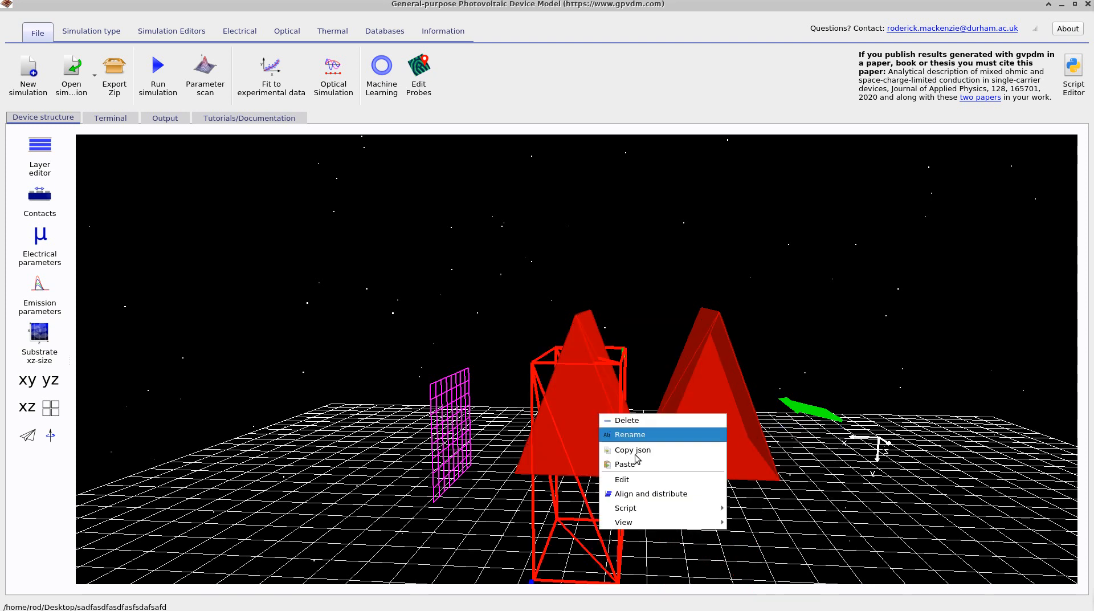
mouse_move(676, 521)
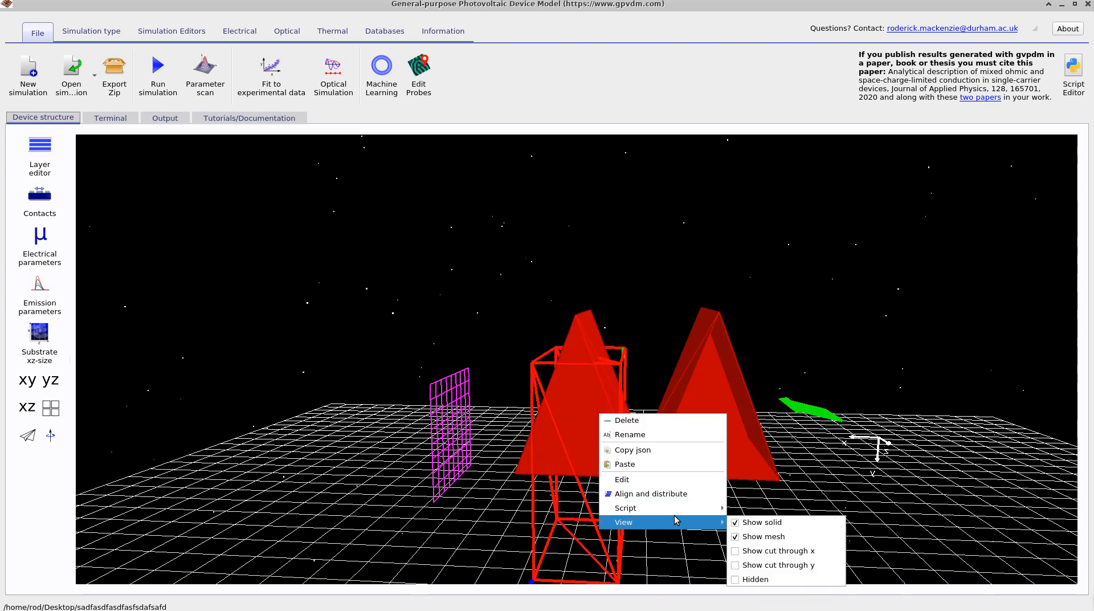
click(766, 523)
Step: Inspect the optical detector's size, wavelength range and mesh point settings in the optical detectors editor
mouse_move(630, 323)
mouse_down()
mouse_move(647, 316)
mouse_move(634, 326)
mouse_up()
drag(521, 314, 520, 291)
click(474, 391)
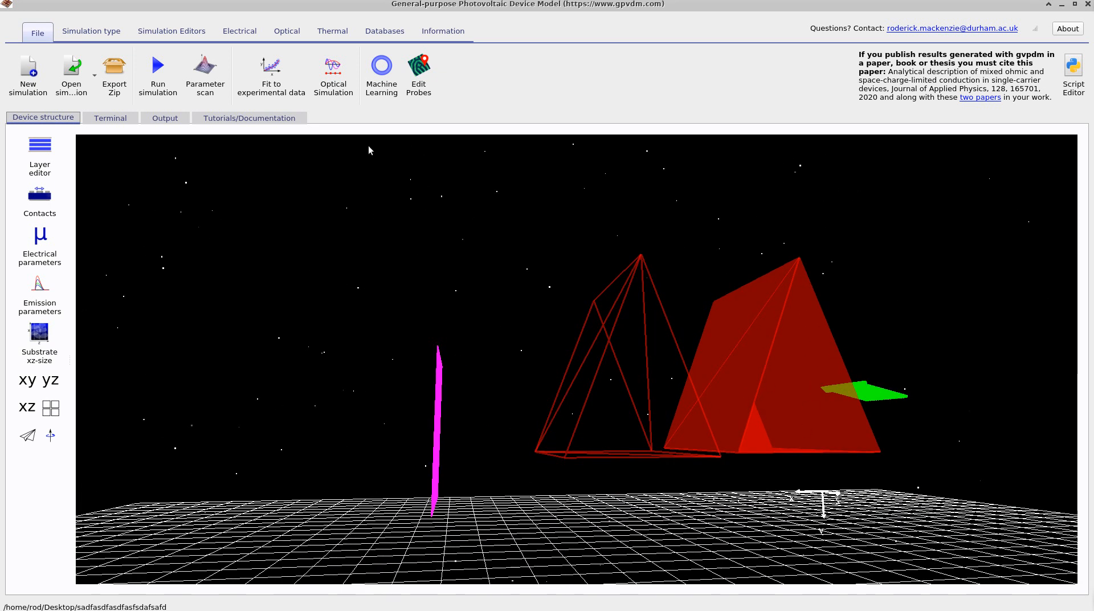
drag(491, 324, 440, 402)
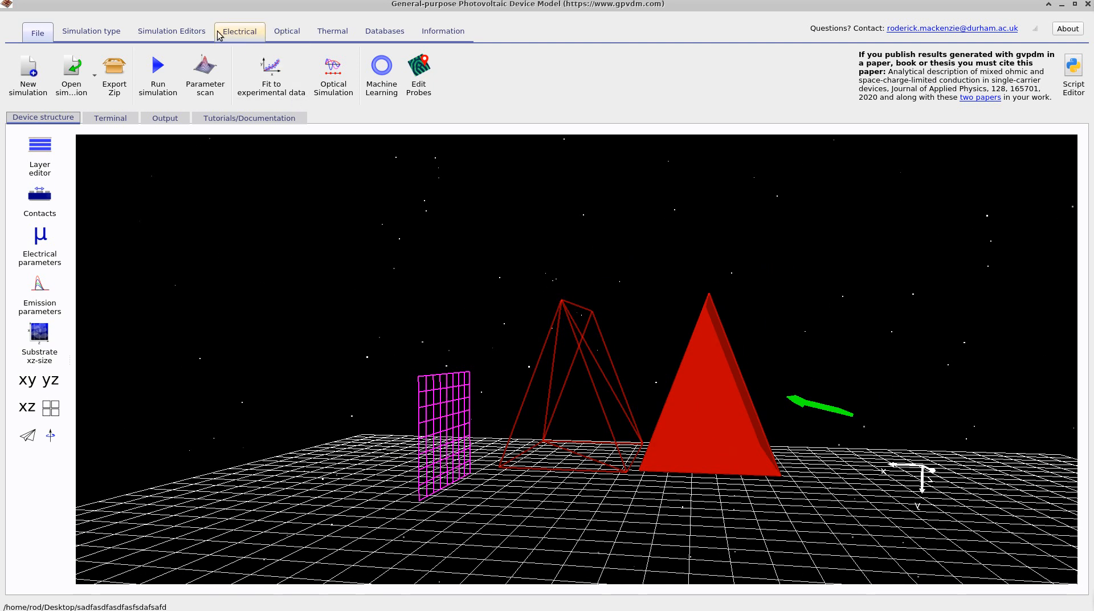
click(274, 33)
click(252, 83)
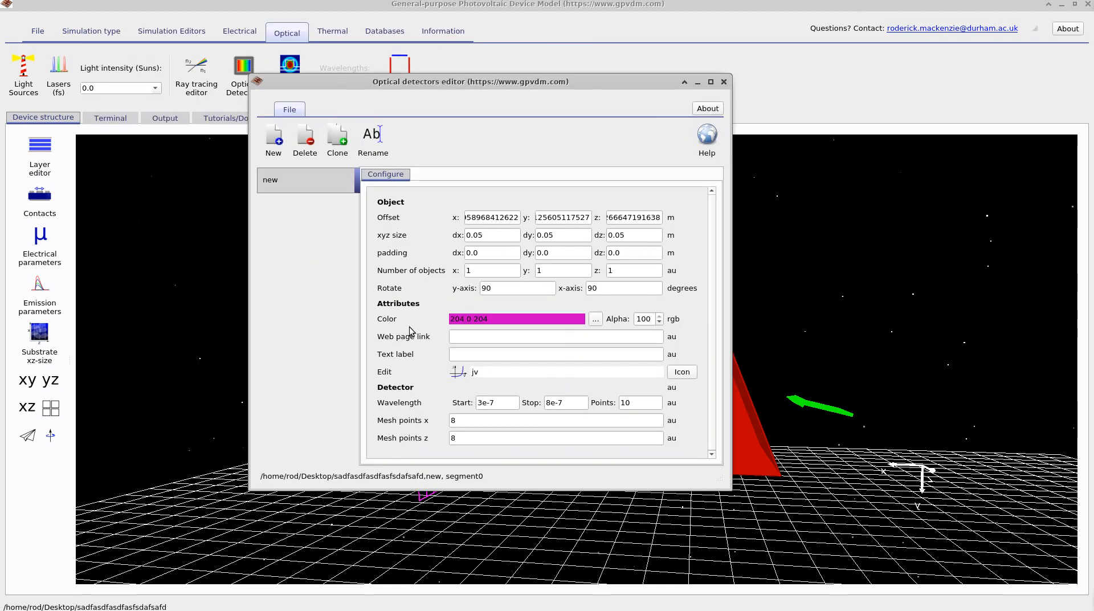
click(723, 82)
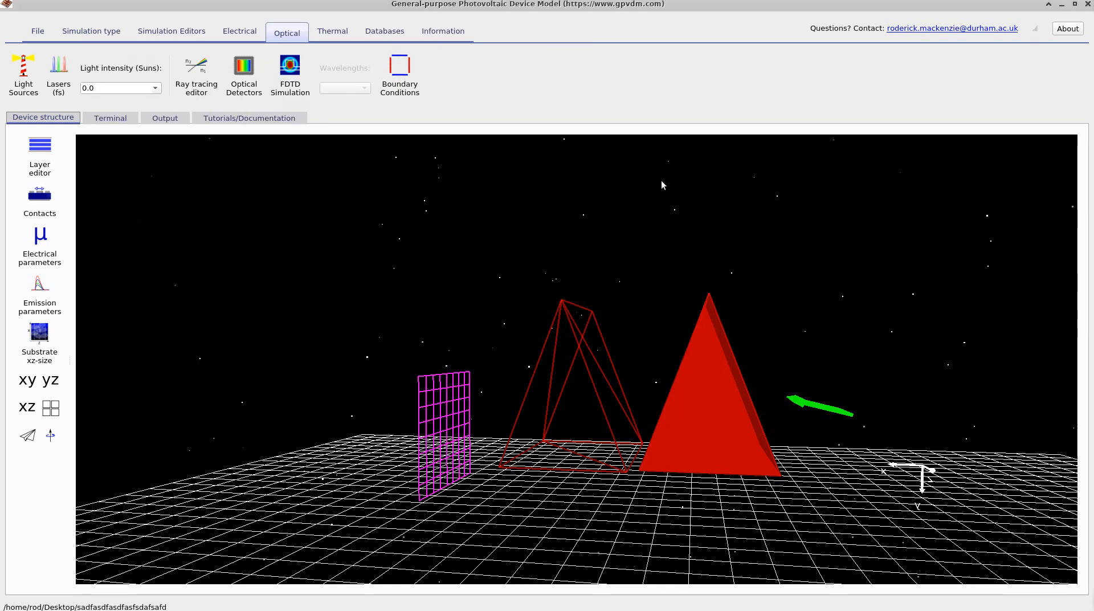
Step: Rotate the solid prism slightly in the 3D scene
mouse_move(727, 378)
mouse_down()
mouse_move(735, 350)
mouse_move(736, 387)
mouse_up()
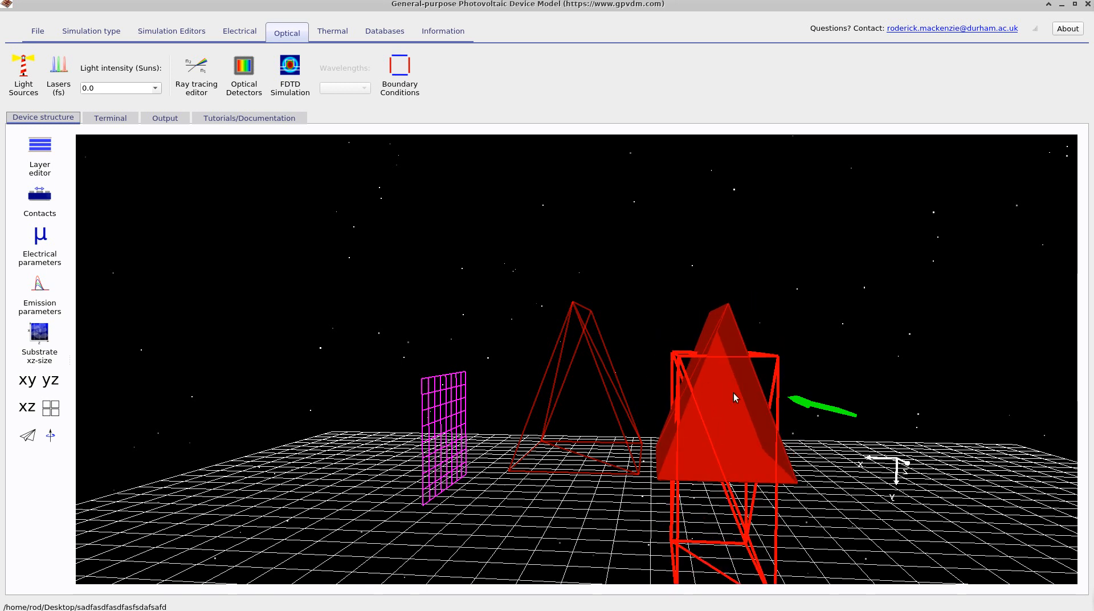
mouse_move(731, 399)
shift+mouse_down()
mouse_move(730, 411)
mouse_move(726, 402)
mouse_move(744, 398)
shift+mouse_up()
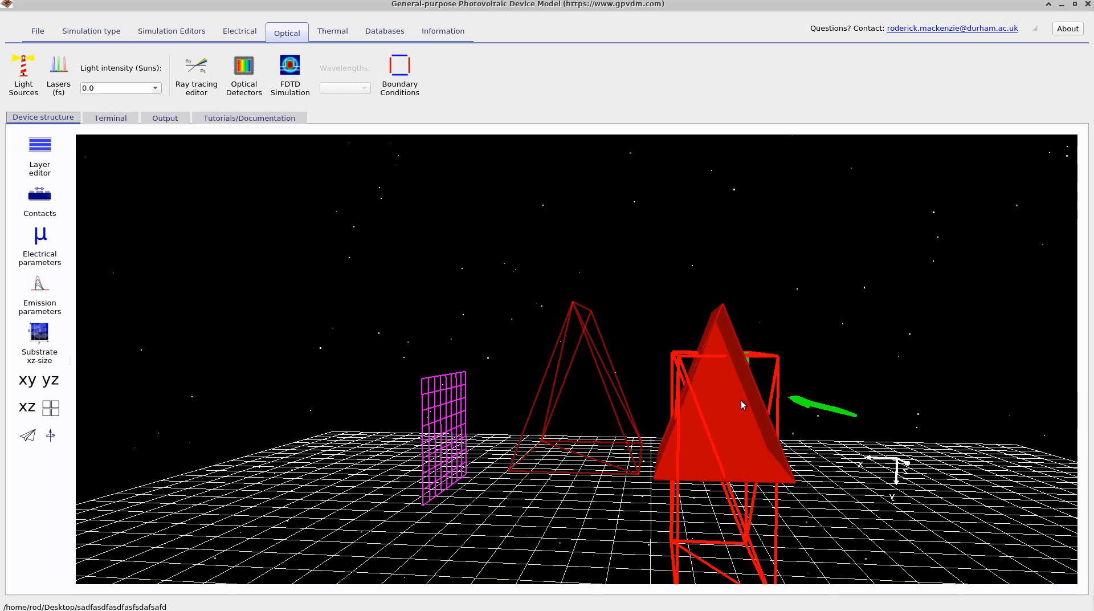
click(453, 379)
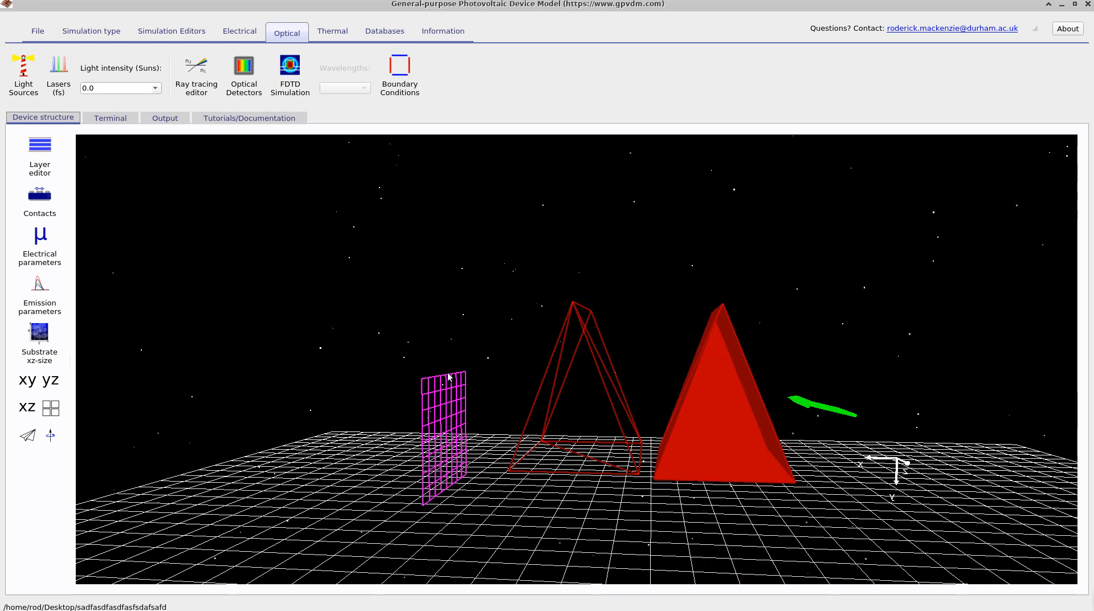
drag(446, 375, 445, 369)
Step: Check that the simulation type is Ray trace and run the simulation
drag(846, 321, 757, 355)
drag(627, 349, 558, 381)
click(90, 37)
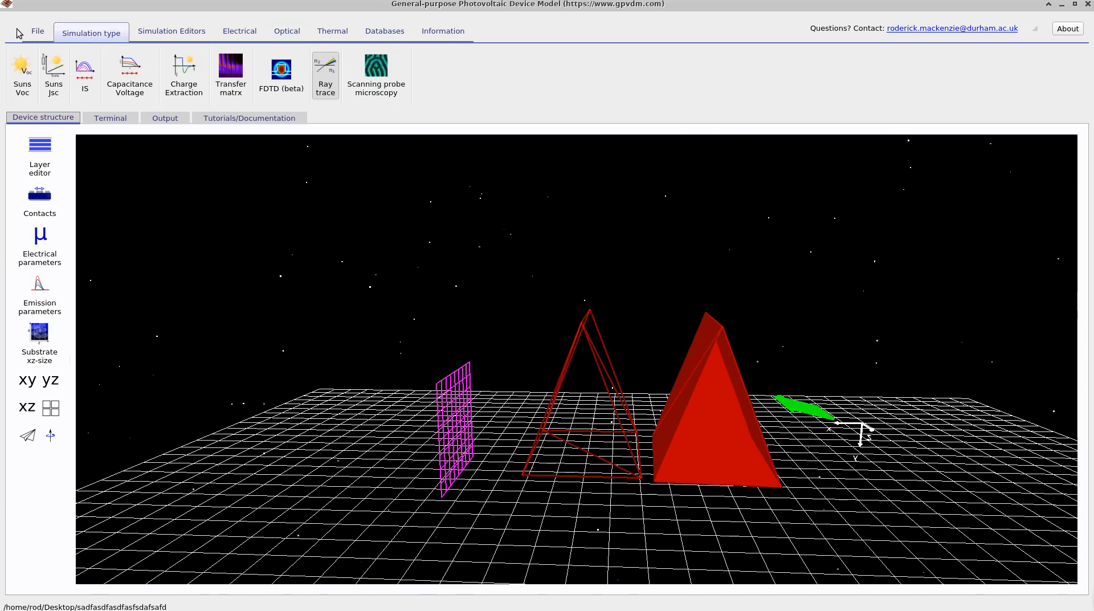
click(38, 32)
click(163, 73)
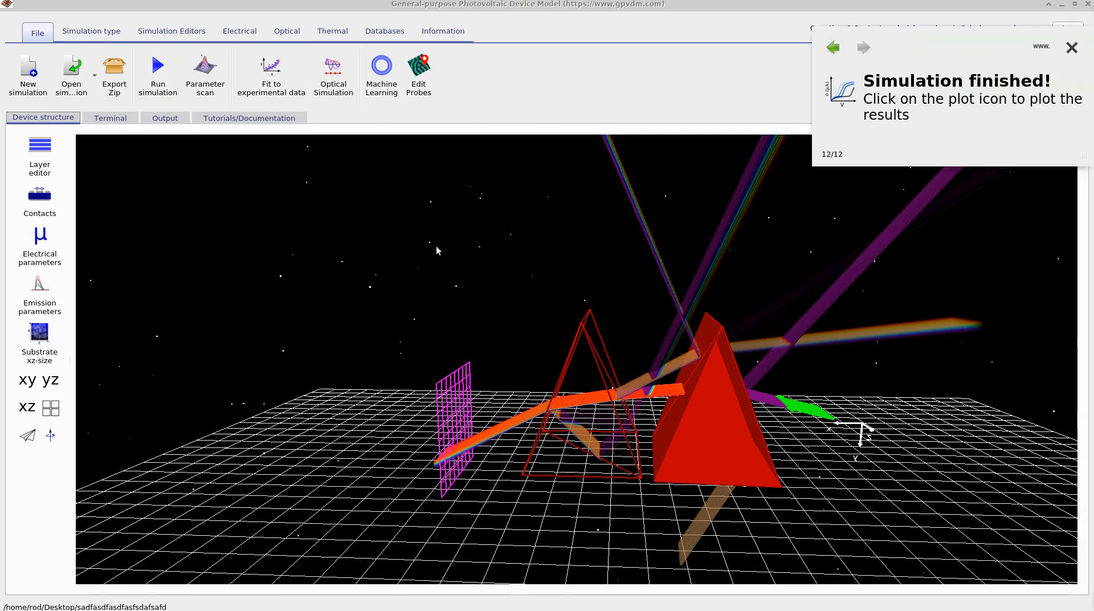
Step: Check the solid prism's optical material in the object editor and rerun the simulation
mouse_move(875, 381)
mouse_down()
mouse_move(793, 391)
mouse_move(806, 403)
mouse_move(857, 405)
mouse_move(874, 375)
mouse_move(854, 381)
mouse_up()
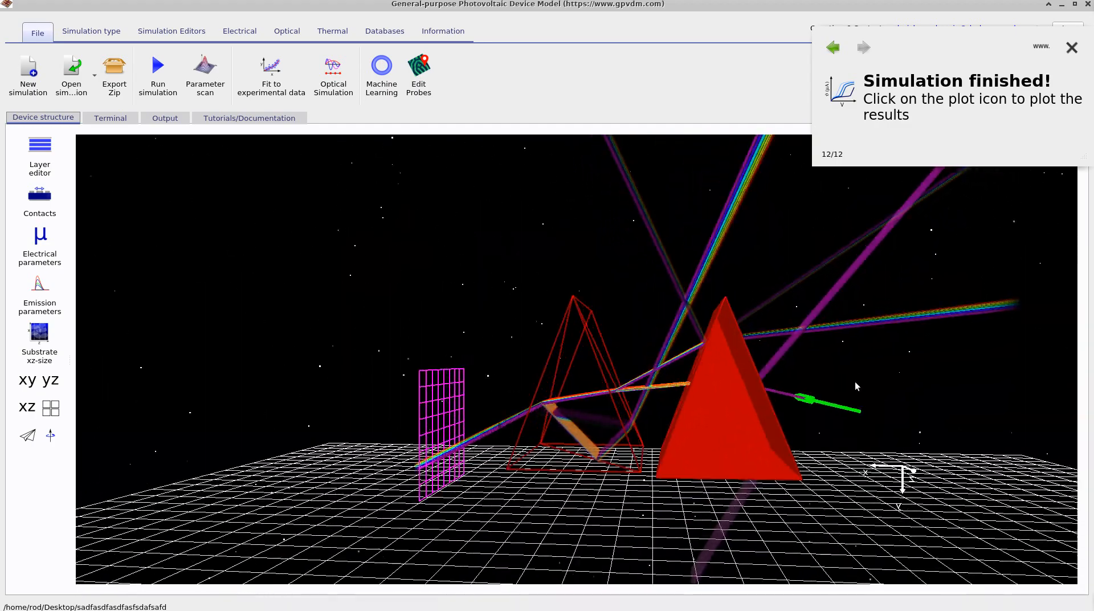
right_click(736, 366)
click(766, 432)
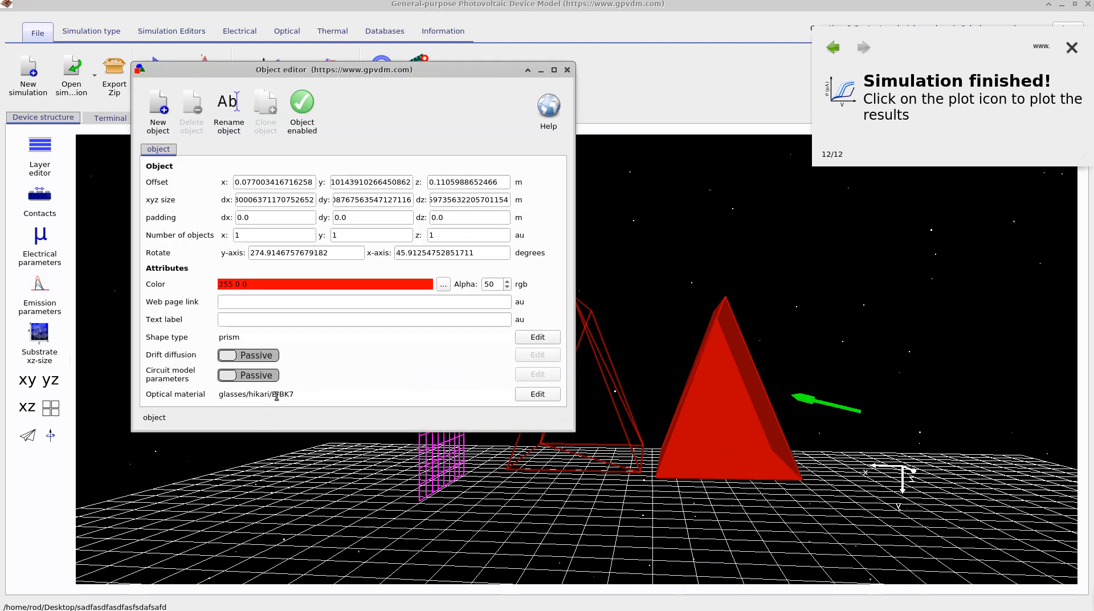
drag(220, 394, 316, 391)
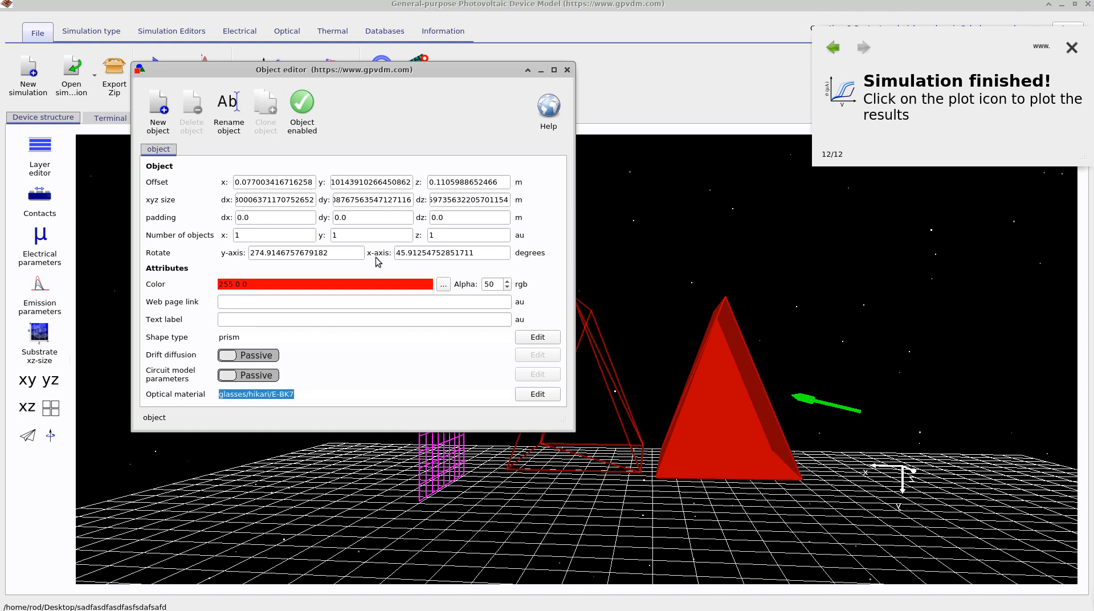
click(567, 70)
click(171, 94)
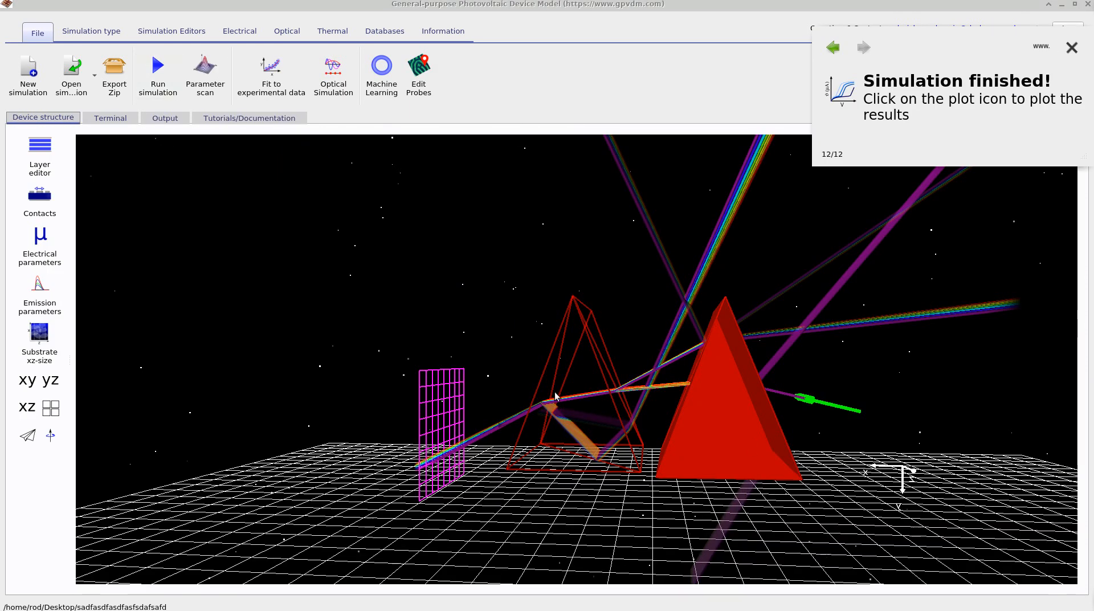
Step: Set the light source's number of objects along y to 3 and close the object editor
drag(488, 288, 470, 306)
right_click(735, 423)
click(768, 488)
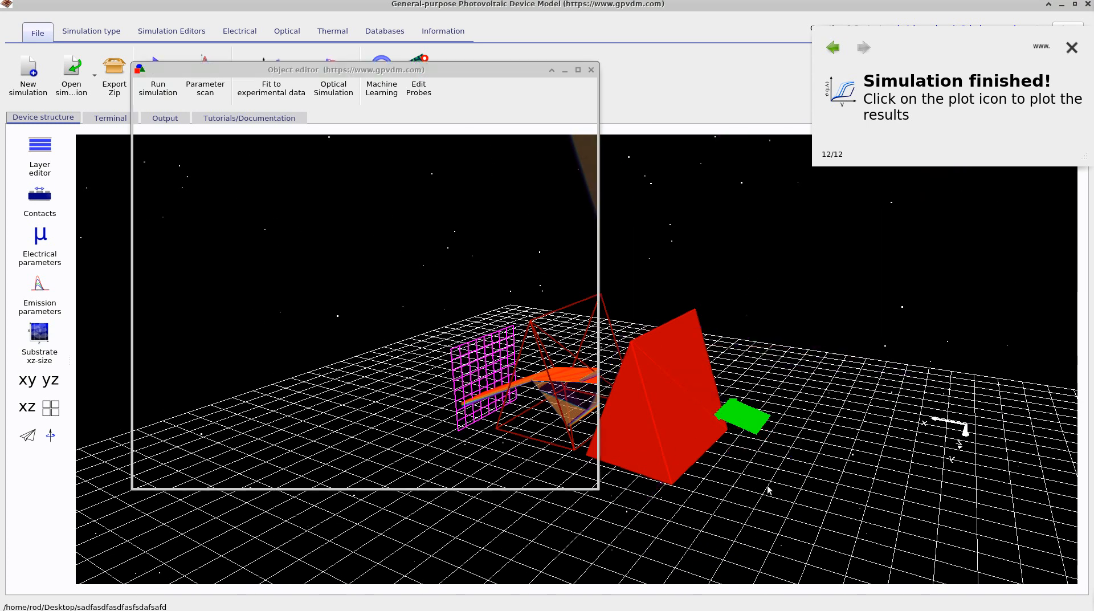
double_click(386, 225)
text(3)
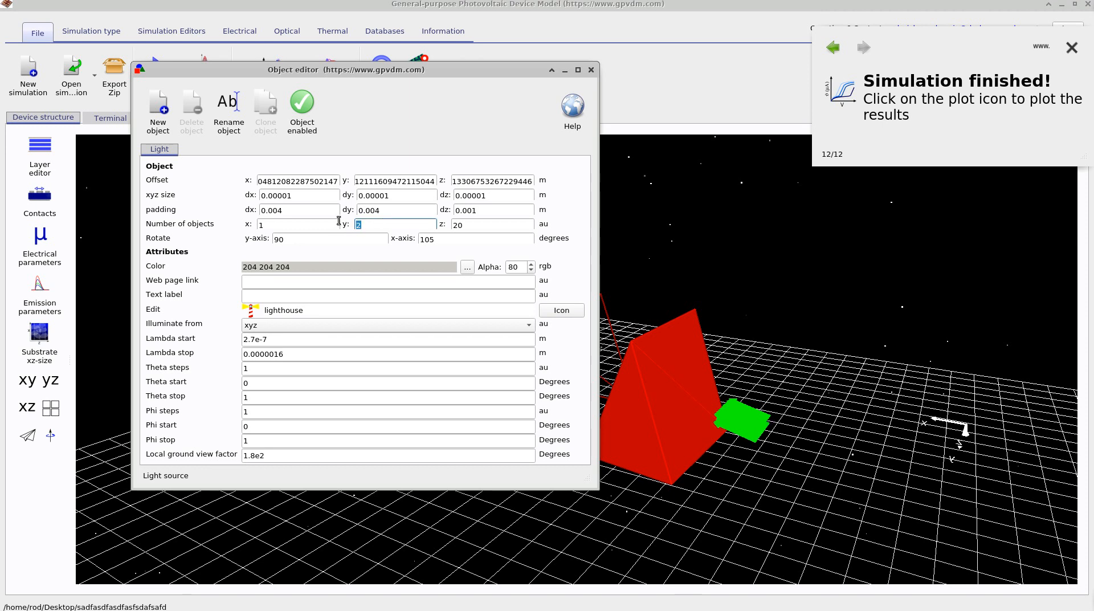
click(591, 70)
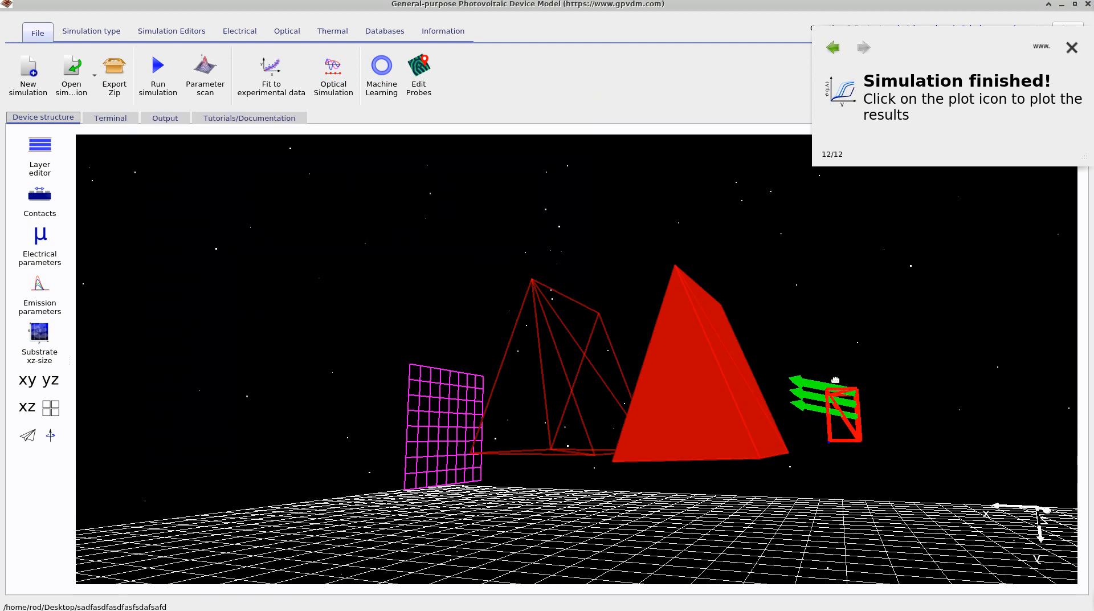
Step: Run the ray trace with the updated light source, view the output files, and return to the device structure
click(168, 84)
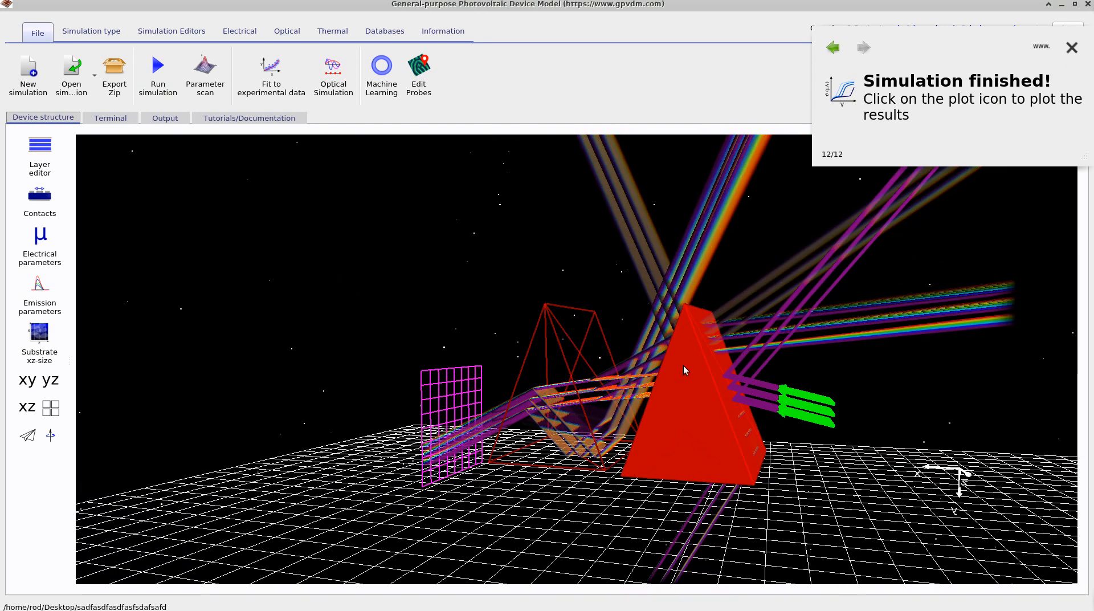
click(166, 119)
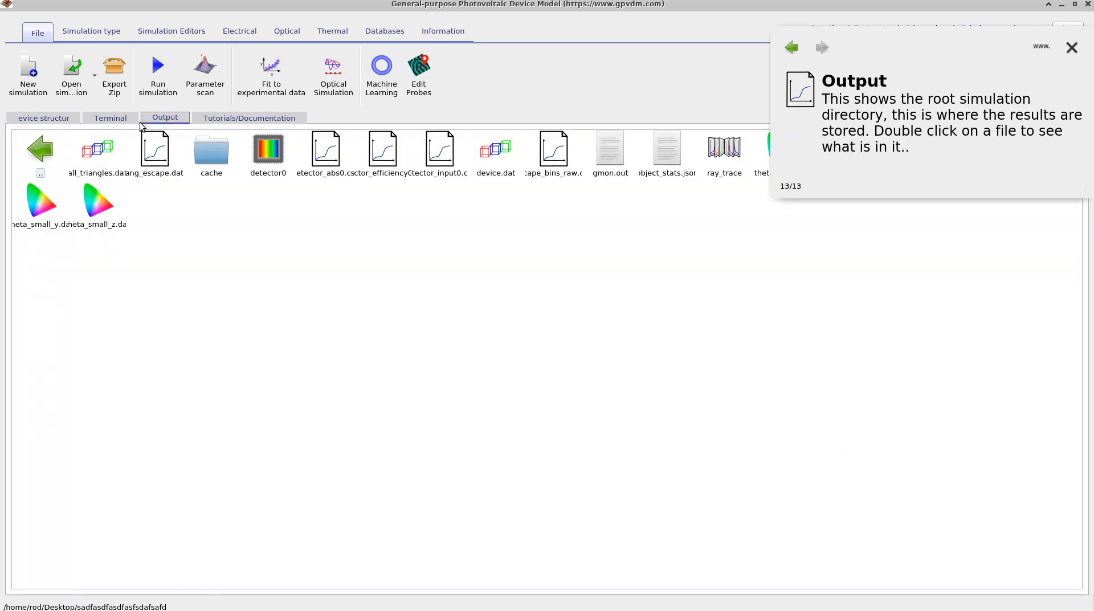
click(26, 118)
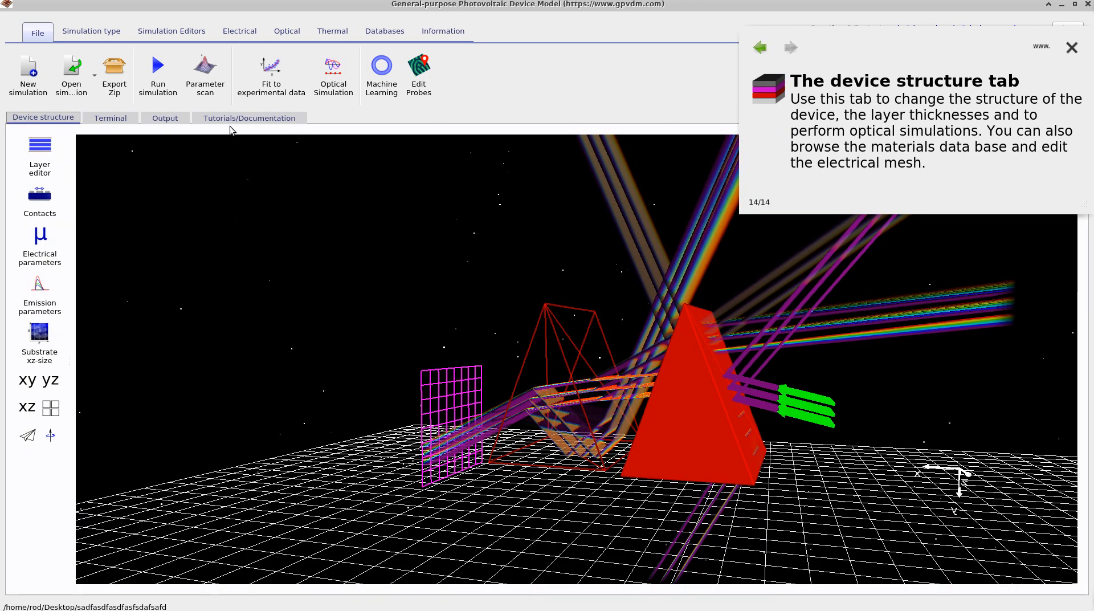
Step: Open the detector0 output snapshots, rotate the 3D plot, and step through the detected light at different wavelengths
click(166, 117)
double_click(268, 149)
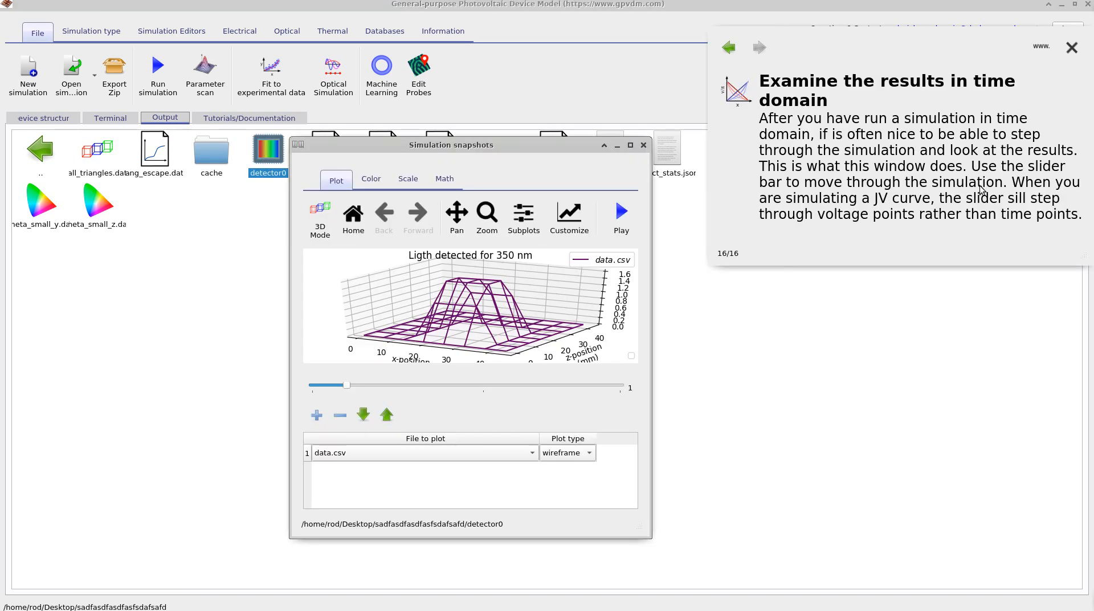
click(630, 145)
drag(614, 338, 434, 333)
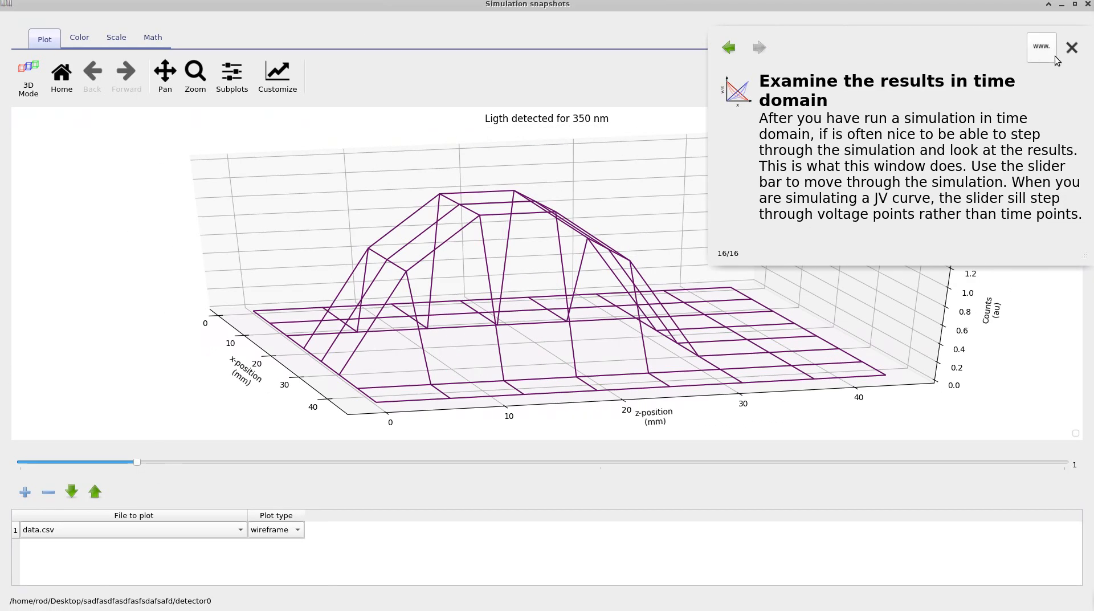
click(1072, 48)
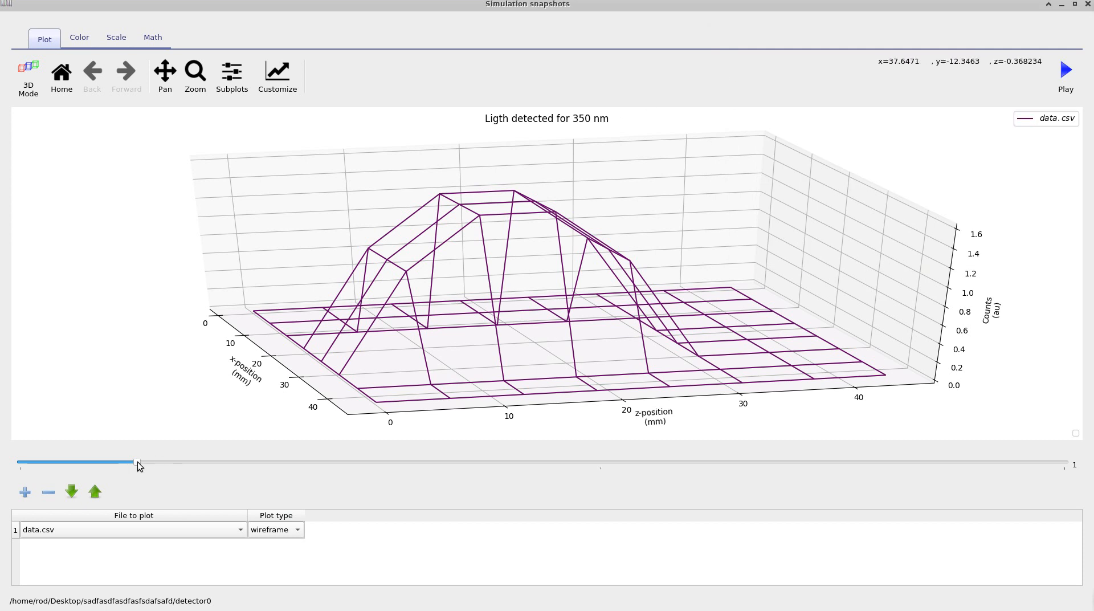
drag(137, 462, 235, 467)
drag(321, 466, 104, 462)
drag(265, 4, 1093, 211)
click(109, 118)
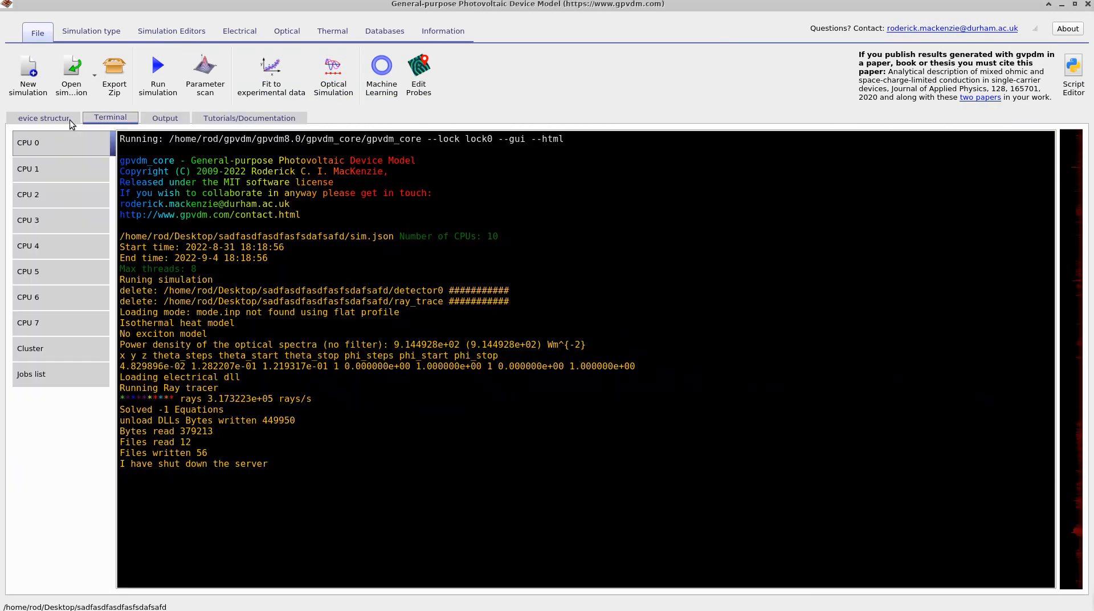
Step: Reduce the light source to a single object along y in the object editor and rerun the simulation
click(70, 120)
right_drag(441, 358, 449, 340)
click(267, 343)
mouse_move(284, 343)
mouse_down()
mouse_move(292, 342)
mouse_move(281, 344)
mouse_up()
right_click(1029, 302)
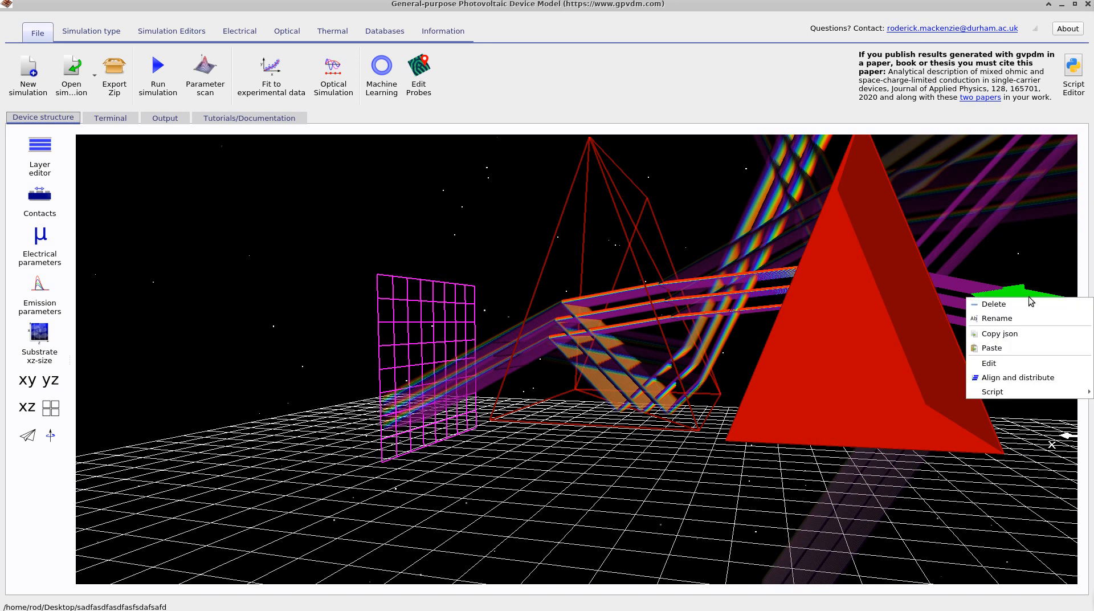
click(973, 369)
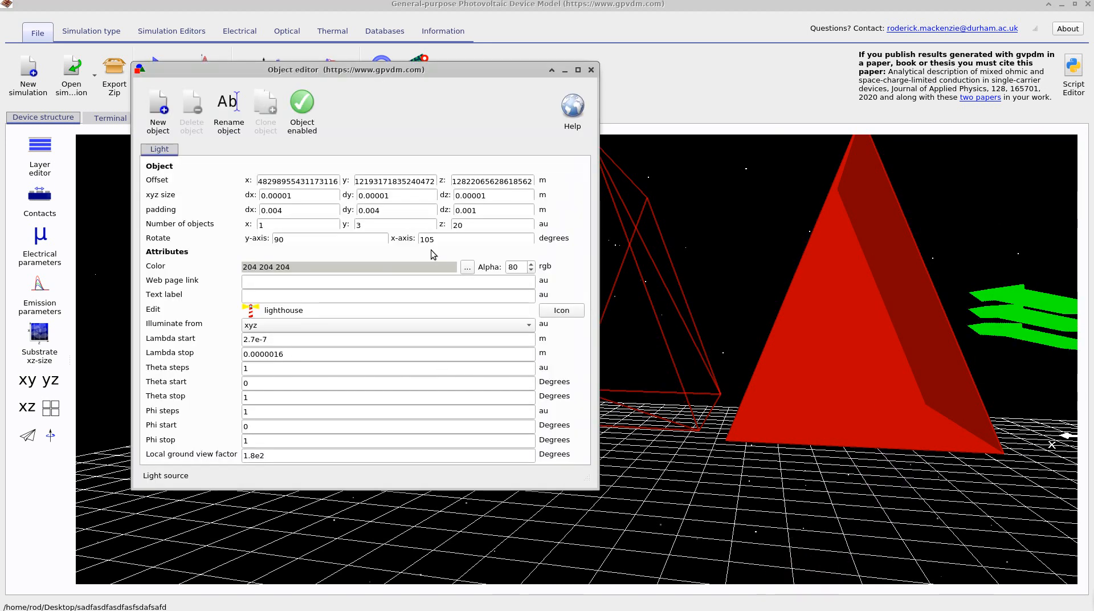
click(591, 69)
click(158, 74)
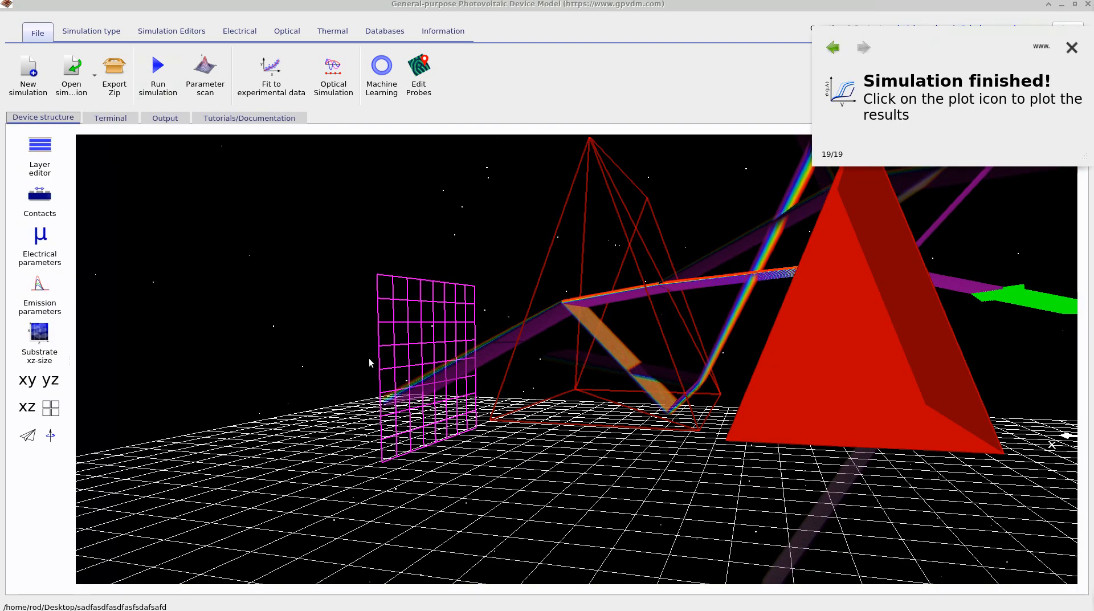
right_click(423, 276)
click(409, 280)
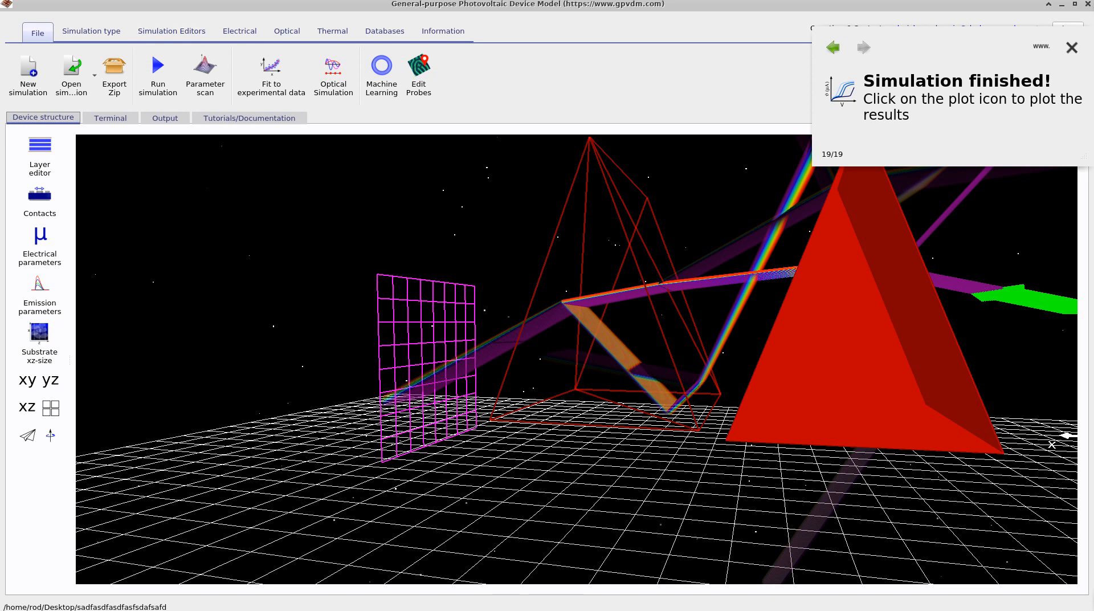
right_click(438, 283)
click(332, 263)
Step: Open the optical detectors editor and set the detector's dx, dy and dz sizes to 0.02 m
click(171, 31)
click(243, 34)
click(286, 32)
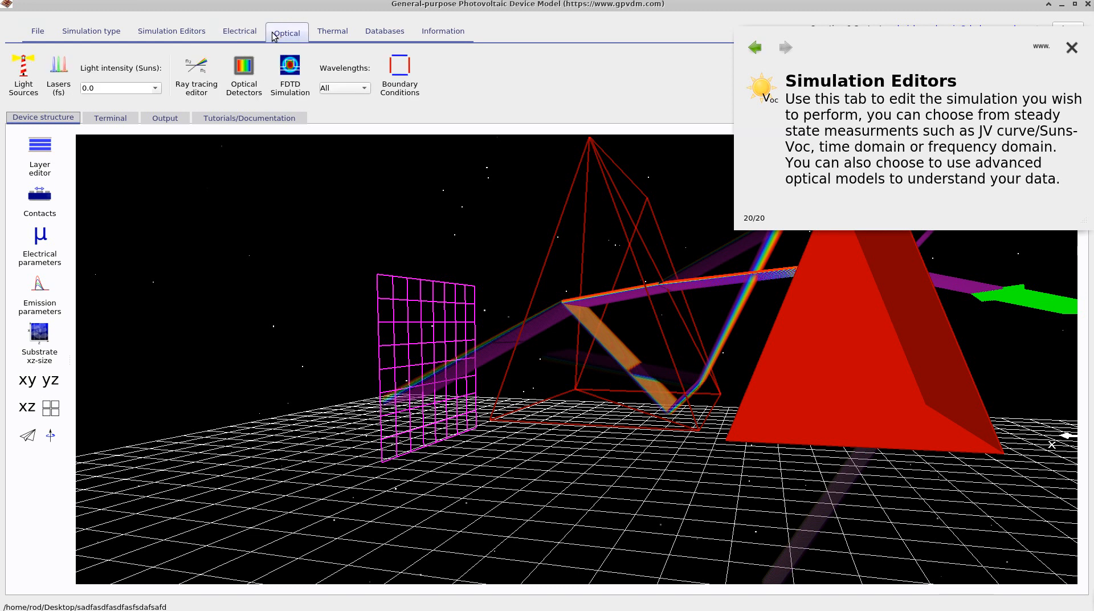
click(244, 71)
drag(508, 86, 869, 154)
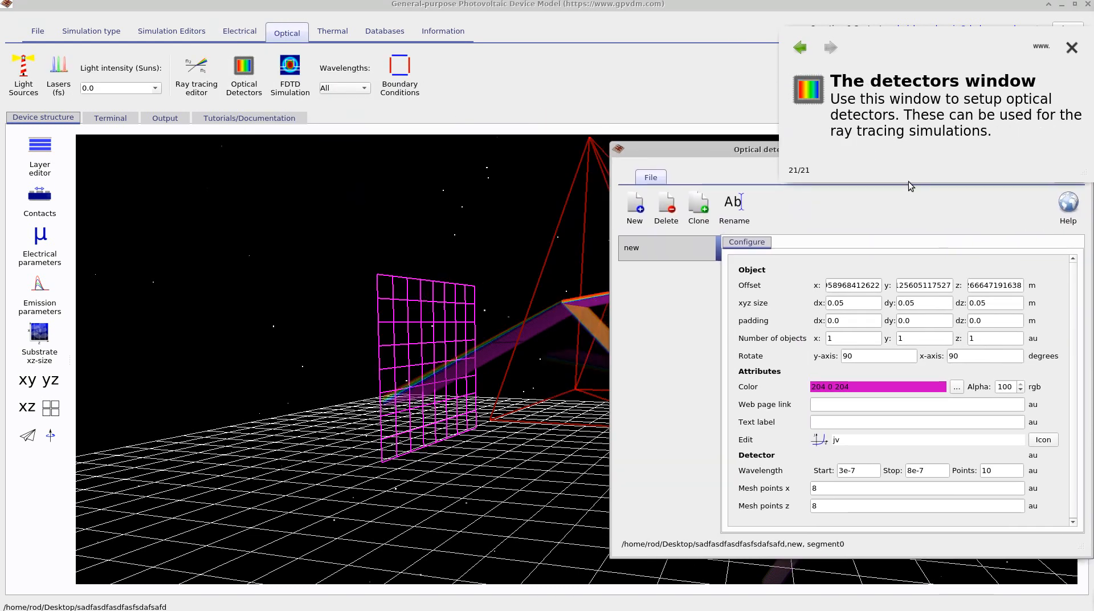
click(842, 302)
key(BackSpace)
text(2)
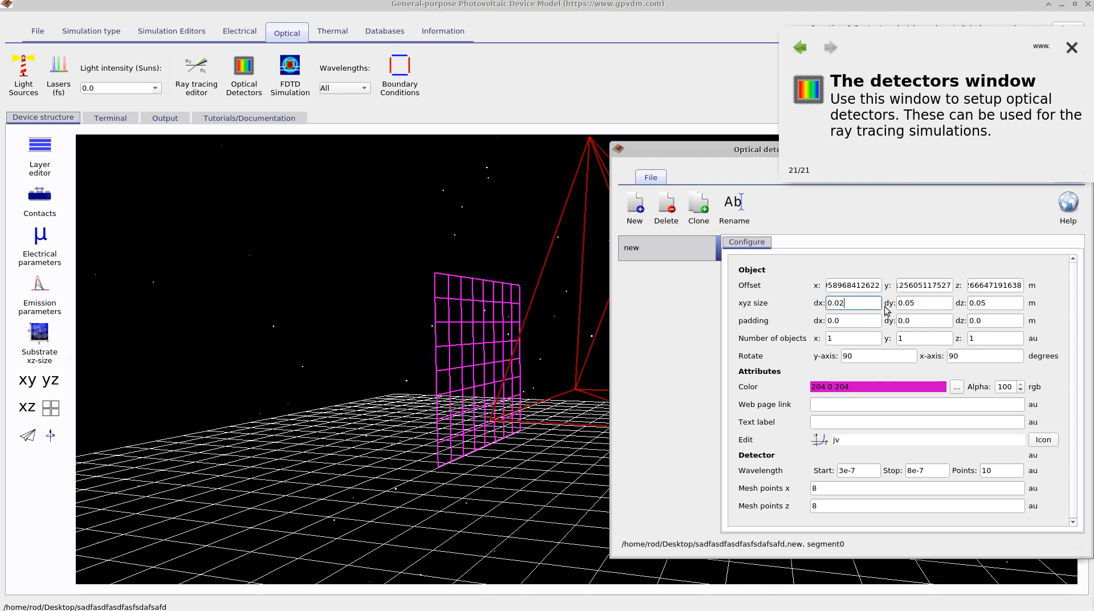
drag(909, 303, 919, 303)
text(2)
click(989, 304)
key(BackSpace)
text(2)
drag(518, 232, 517, 240)
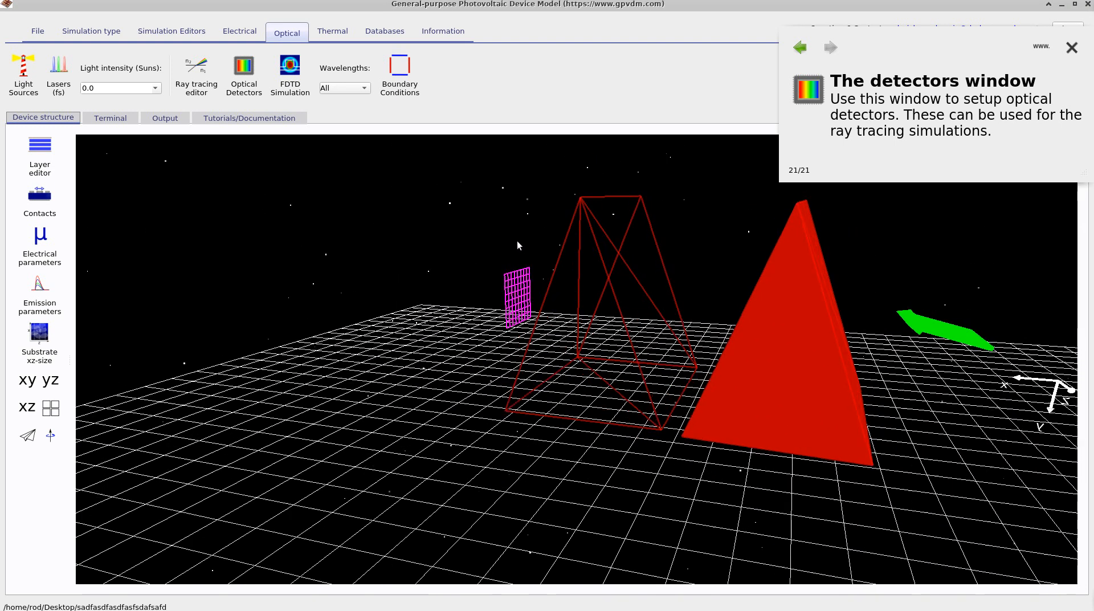
Step: Set the detector's mesh points in x and z to 20 in the optical detectors editor and close it
right_click(522, 284)
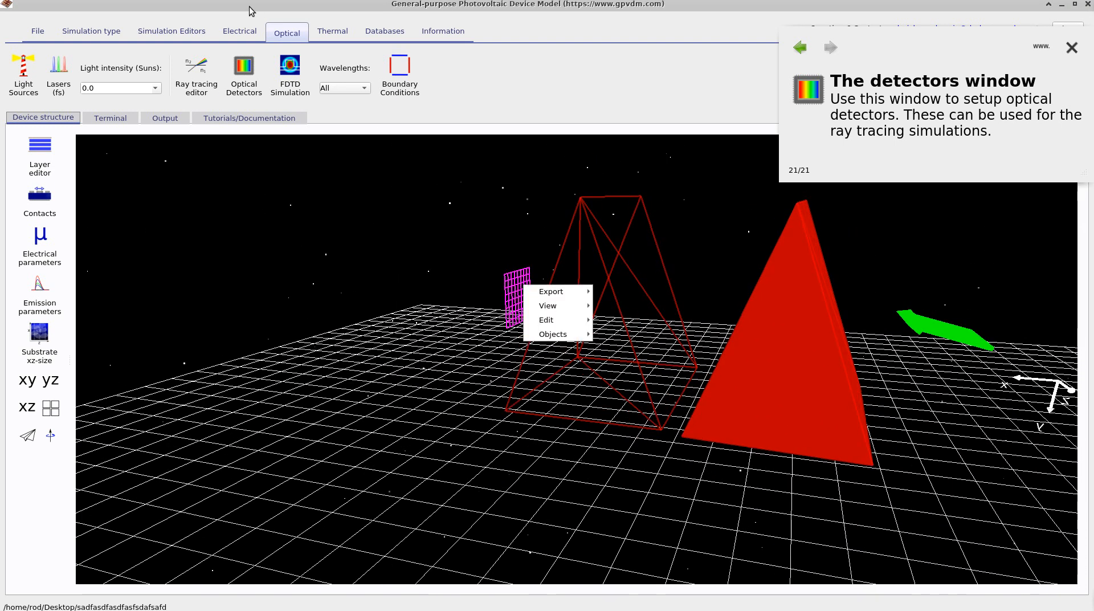
click(248, 67)
click(248, 67)
click(257, 78)
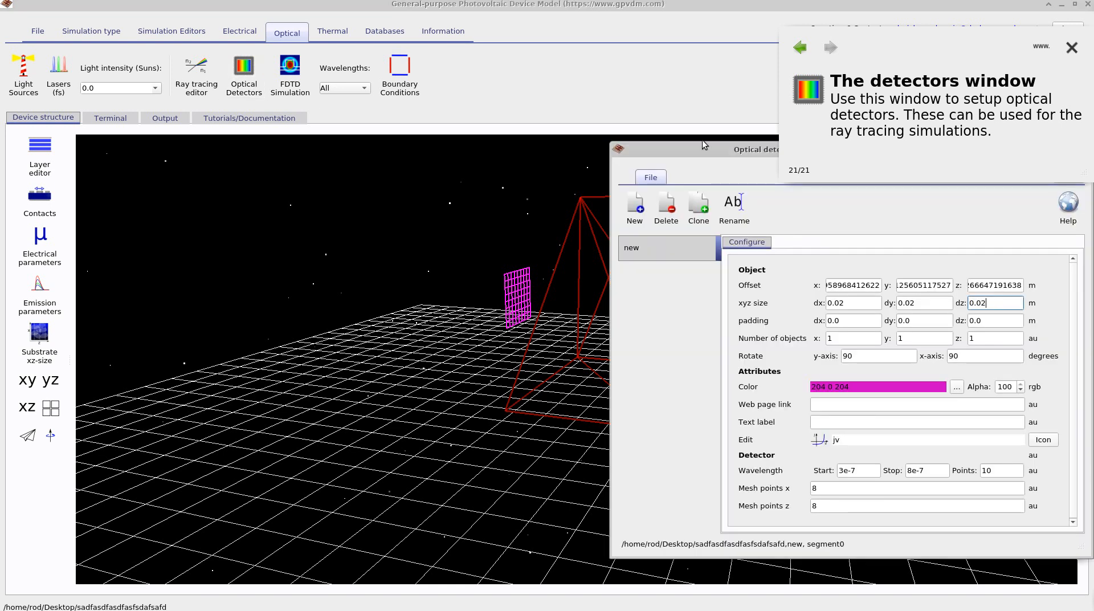
drag(702, 144, 662, 142)
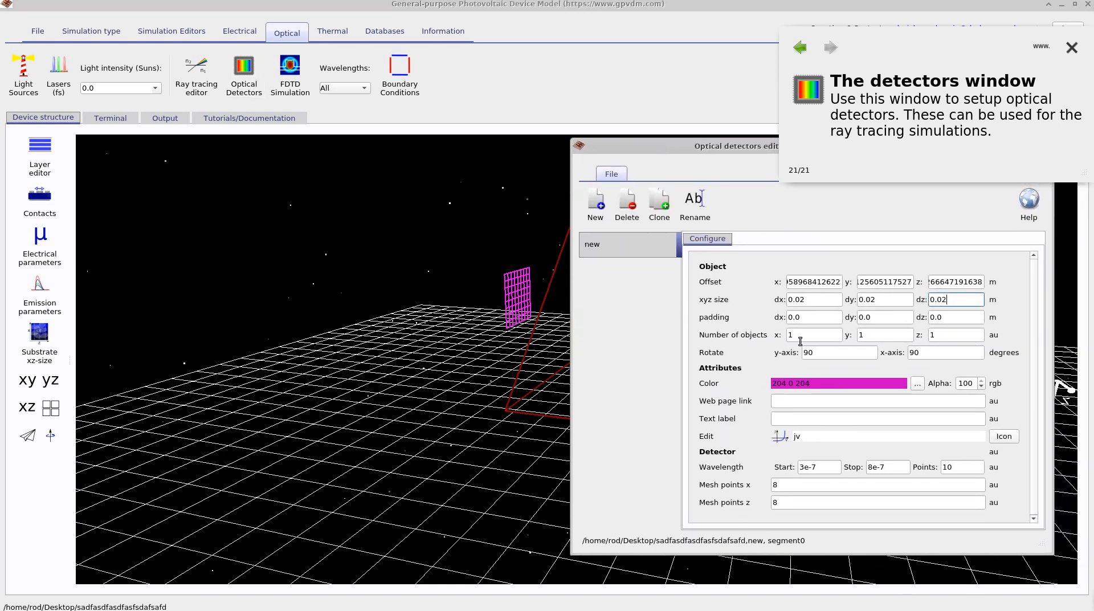
click(782, 484)
key(BackSpace)
text(20)
key(Tab)
text(20)
drag(745, 146, 656, 283)
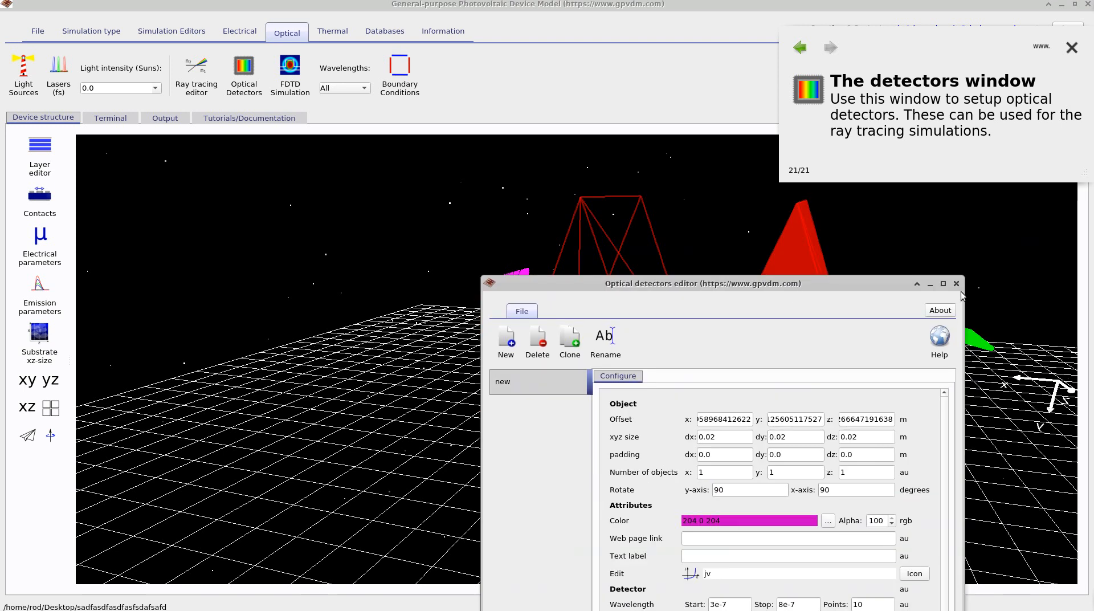
click(957, 284)
Step: Run the ray trace simulation with the resized, finer-meshed detector
click(116, 34)
click(38, 32)
click(157, 71)
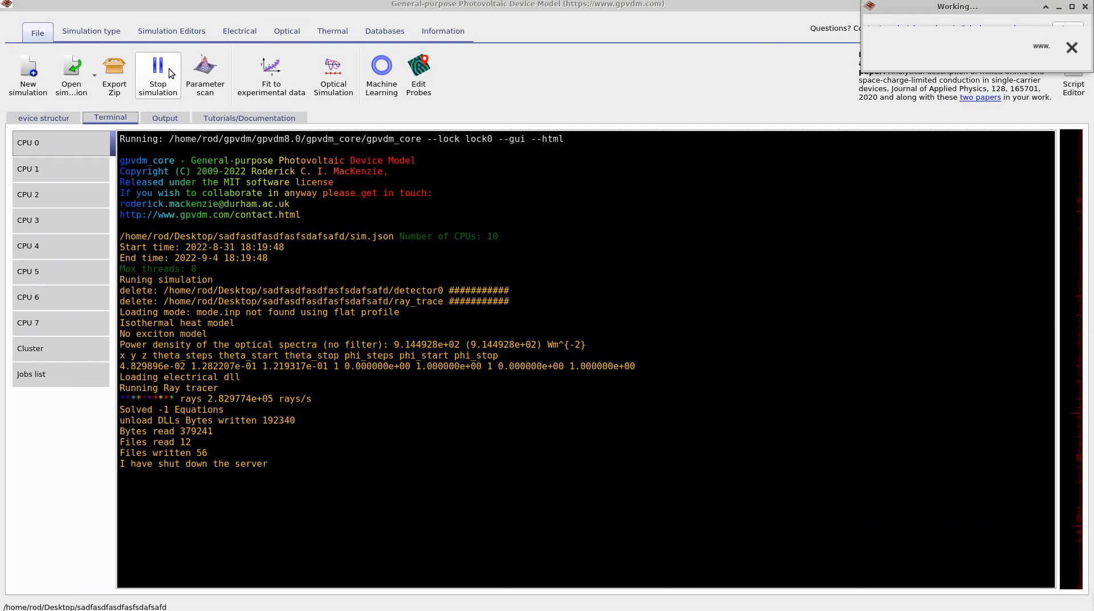
Step: Examine from above and from the side how the traced rays pass through both prisms and reach the smaller detector
drag(470, 214, 766, 268)
scroll(767, 267, down, 5)
right_drag(766, 269, 755, 333)
click(670, 283)
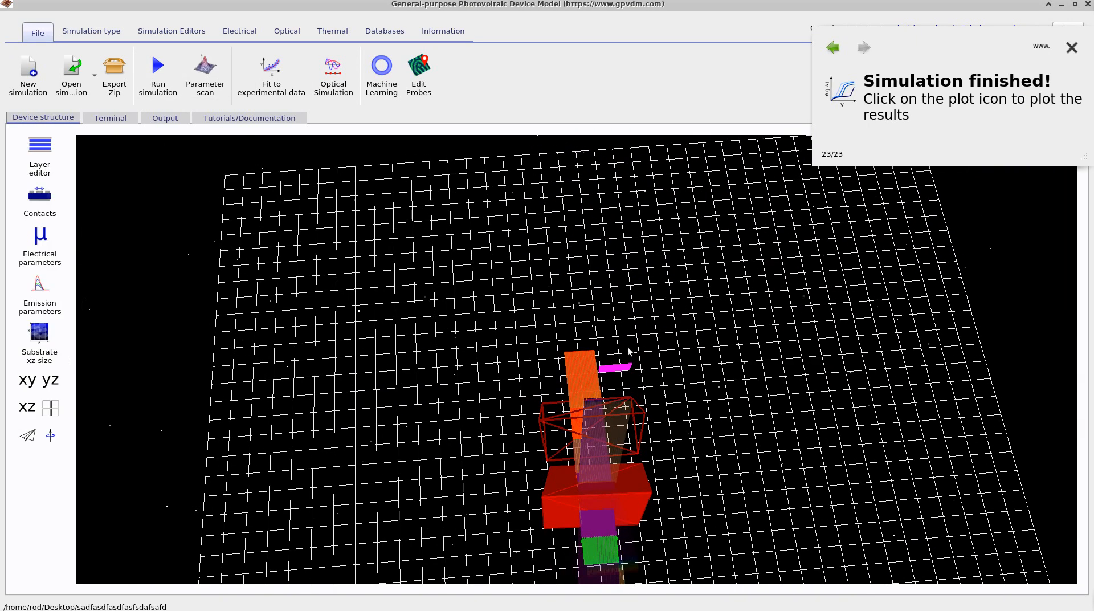
drag(623, 369, 739, 405)
right_drag(740, 405, 717, 358)
click(513, 512)
drag(539, 512, 631, 440)
drag(730, 383, 486, 405)
right_drag(499, 390, 493, 388)
click(433, 323)
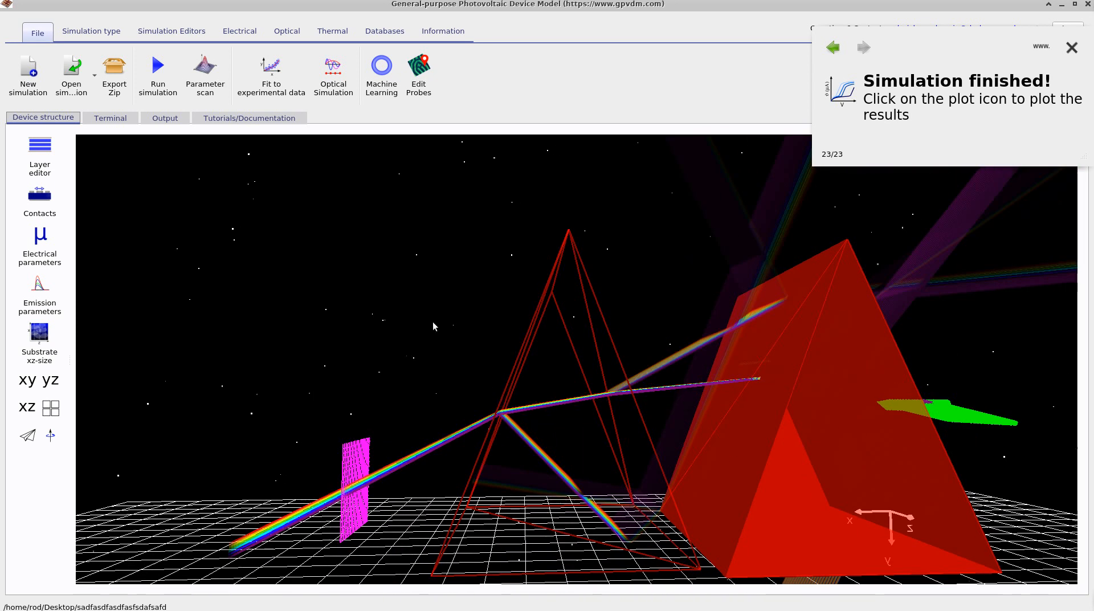
Step: Open the detector0 output snapshots in an enlarged window and rotate the 3D plot to view it along the x-position axis
click(158, 71)
click(165, 118)
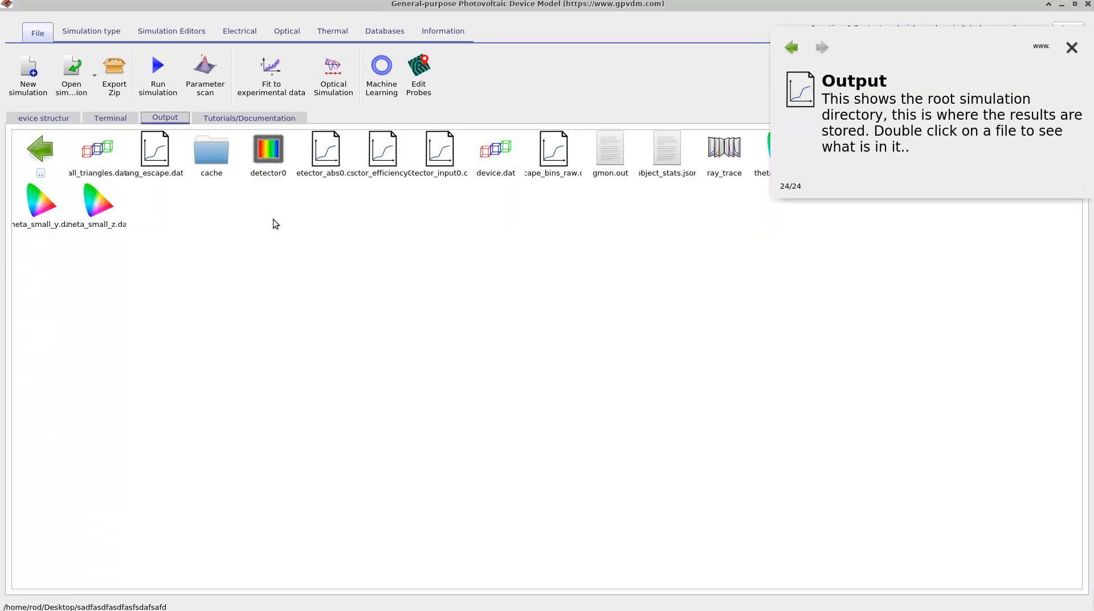
click(262, 166)
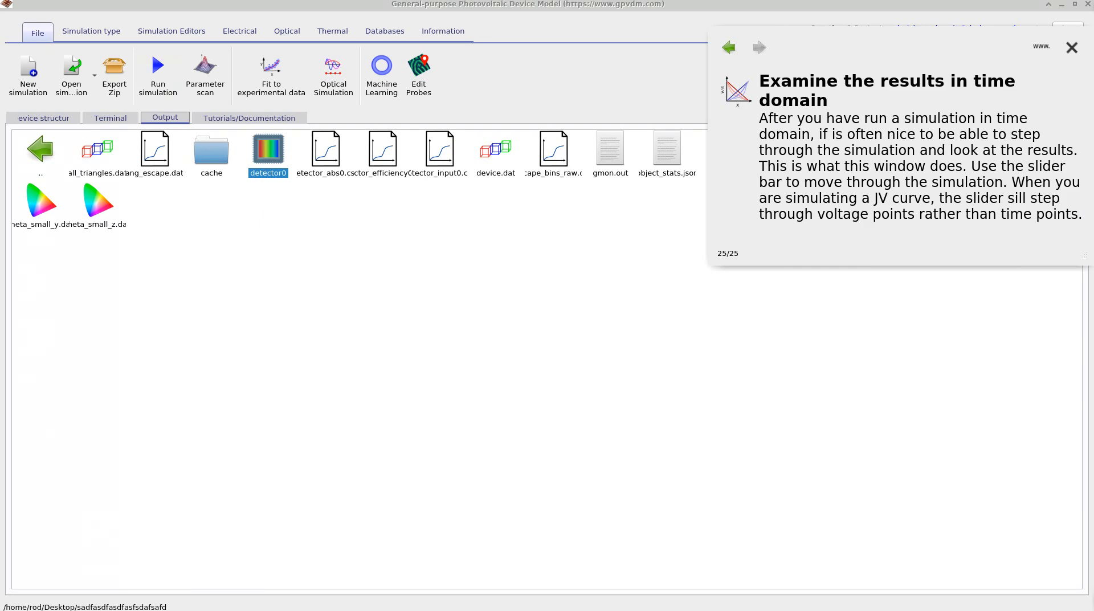
double_click(352, 120)
drag(606, 254, 1, 268)
drag(615, 290, 308, 259)
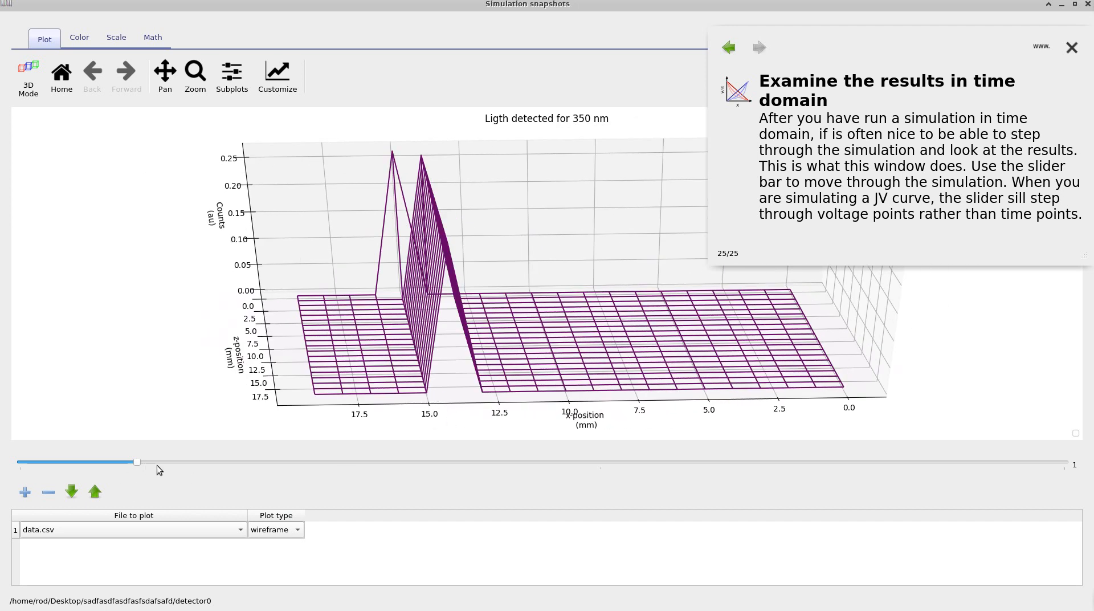
Step: Step through the detected-light plots to the longest wavelengths, then go back to 650 nm
click(223, 466)
click(305, 474)
click(447, 470)
click(556, 467)
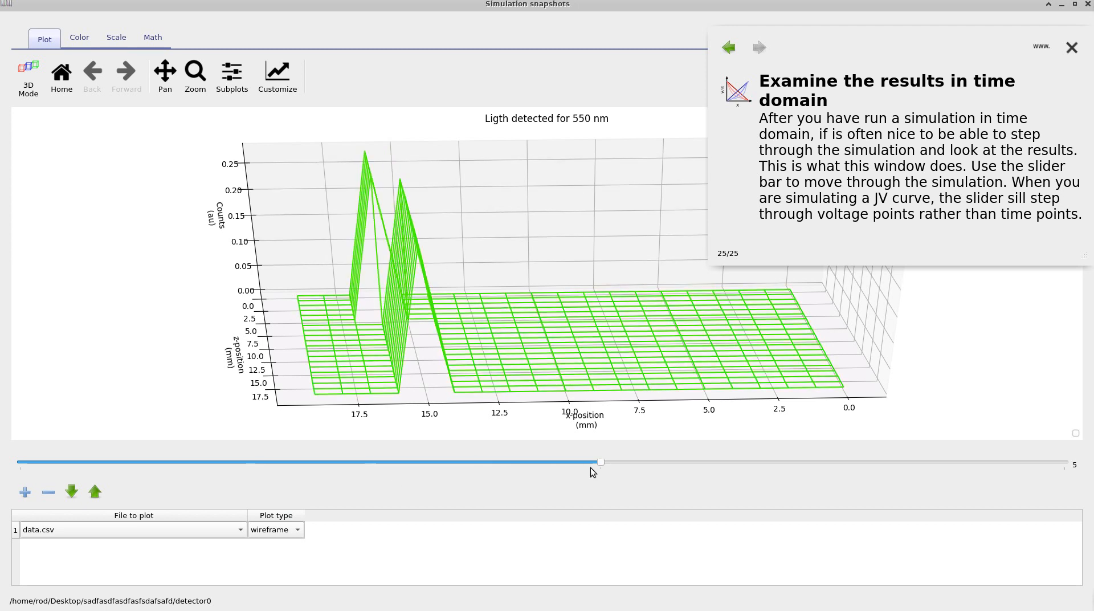
click(666, 474)
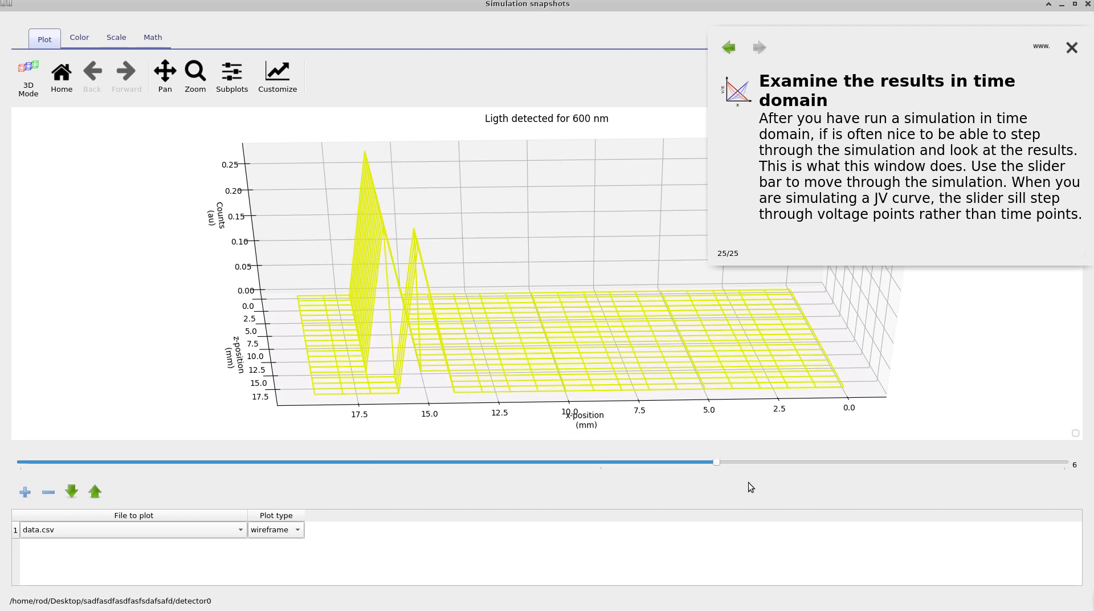
click(843, 482)
click(929, 483)
click(1036, 476)
click(889, 469)
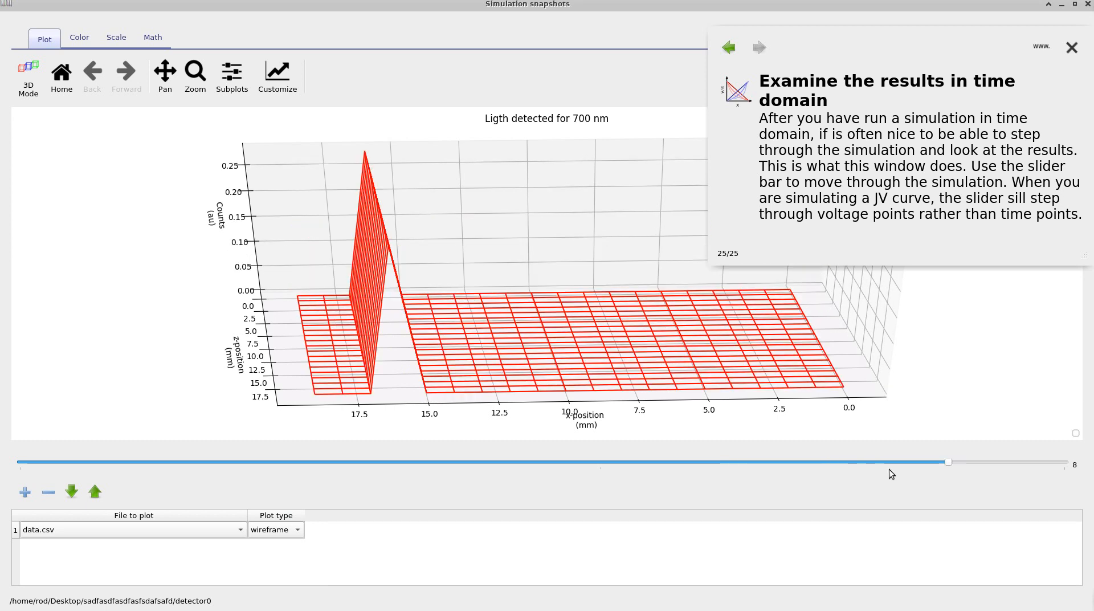
click(889, 469)
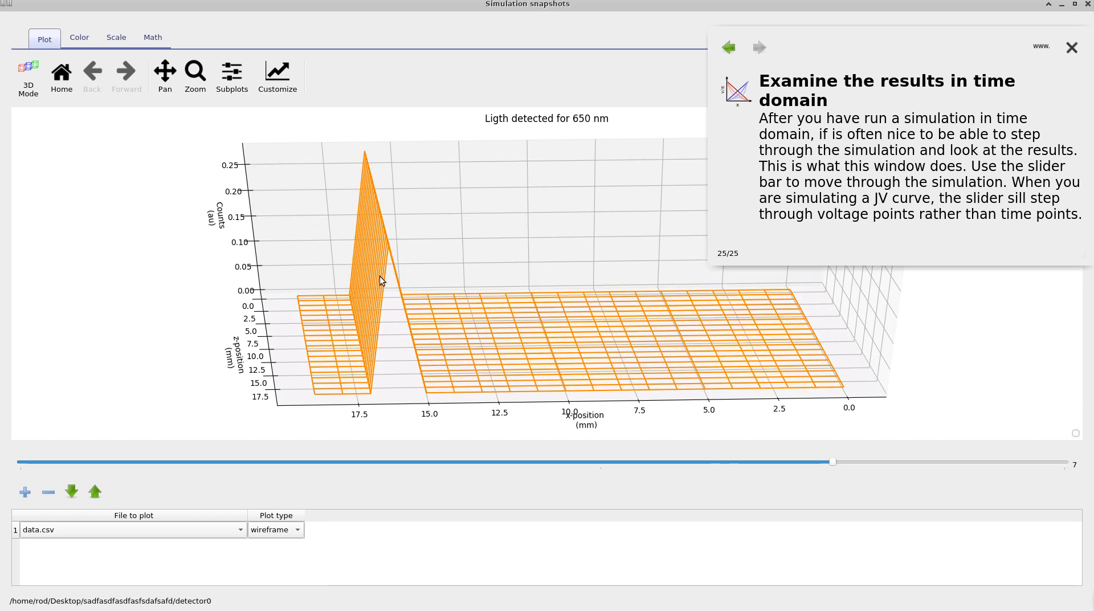
Step: Inspect where the rays strike the detector in the device structure and compare it with the snapshot plots down to 300 nm
drag(350, 7, 804, 215)
click(56, 117)
scroll(344, 432, up, 5)
right_drag(344, 432, 360, 421)
click(430, 328)
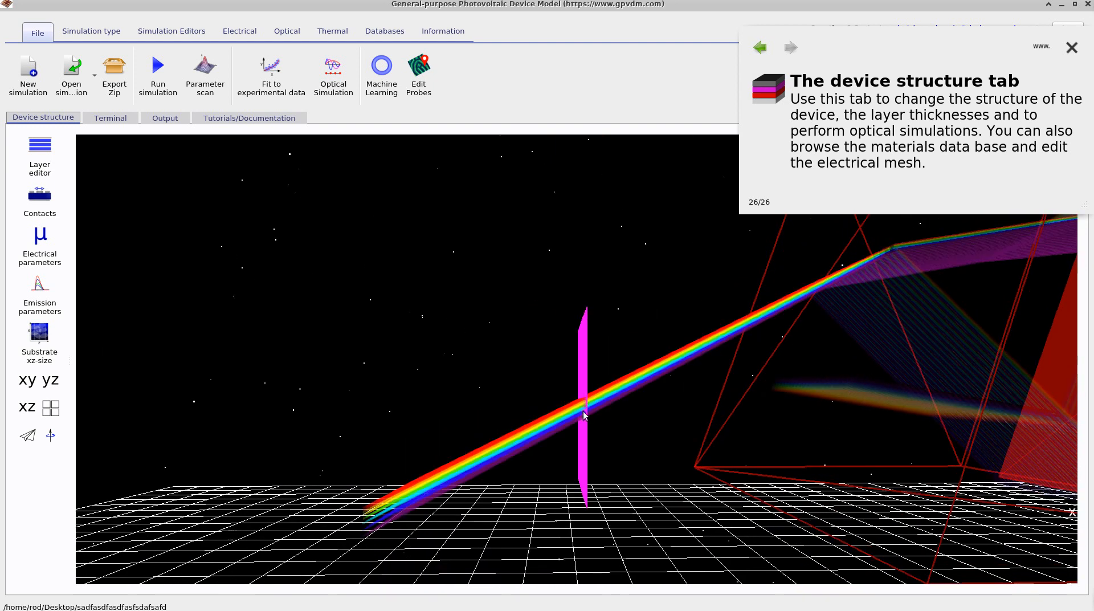
double_click(586, 383)
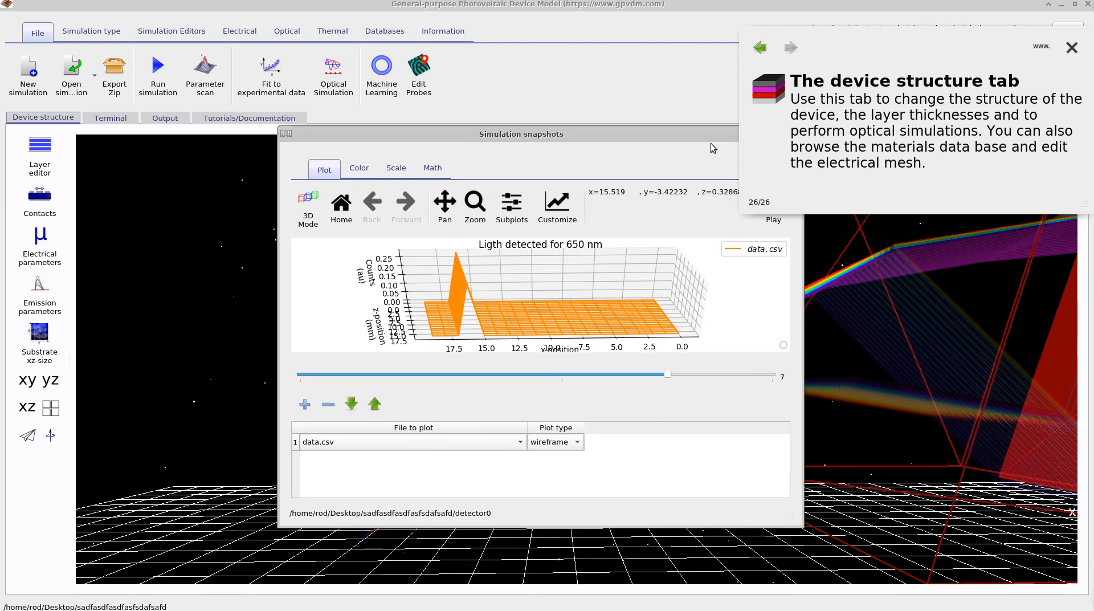
drag(674, 375, 296, 375)
drag(507, 139, 473, 404)
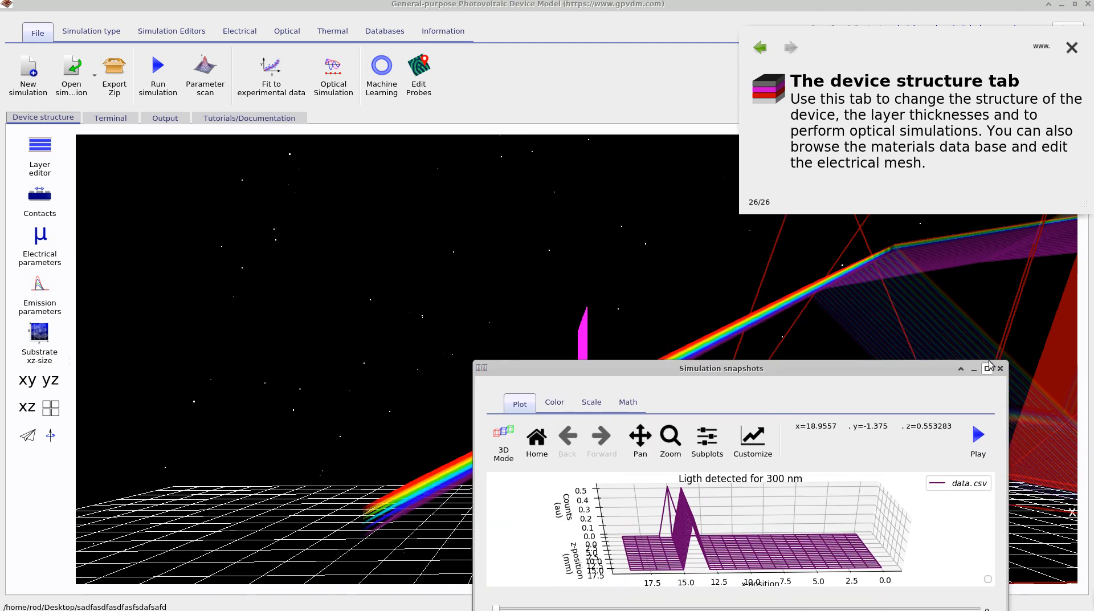
Step: Put the snapshots window away, view the whole two-prism setup in the device structure, and dismiss the hint
click(520, 351)
scroll(518, 337, down, 10)
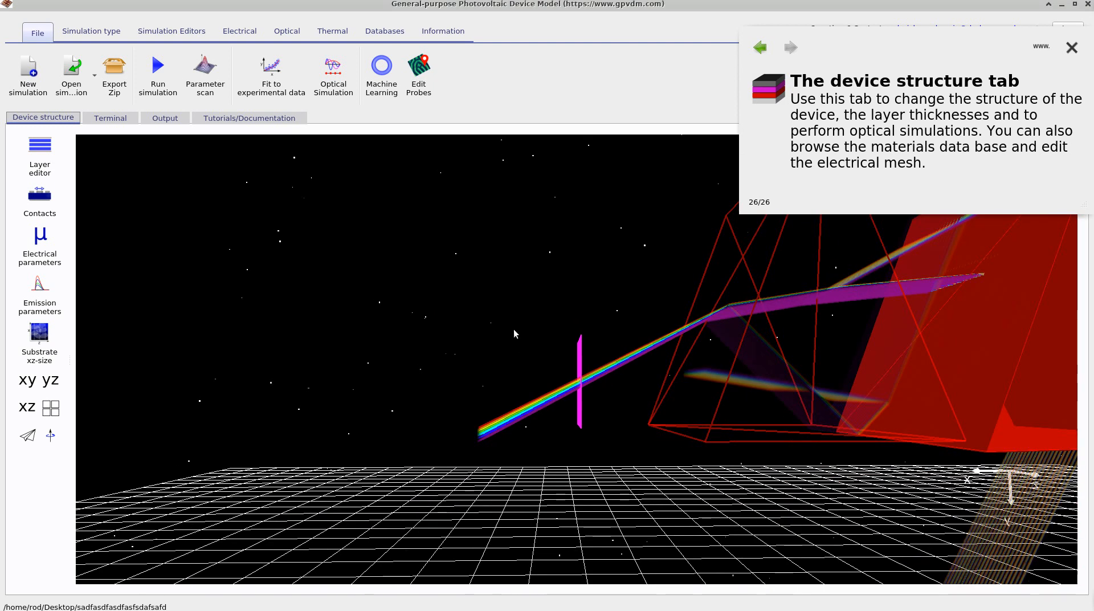
drag(554, 277, 559, 255)
right_drag(559, 255, 554, 258)
click(520, 223)
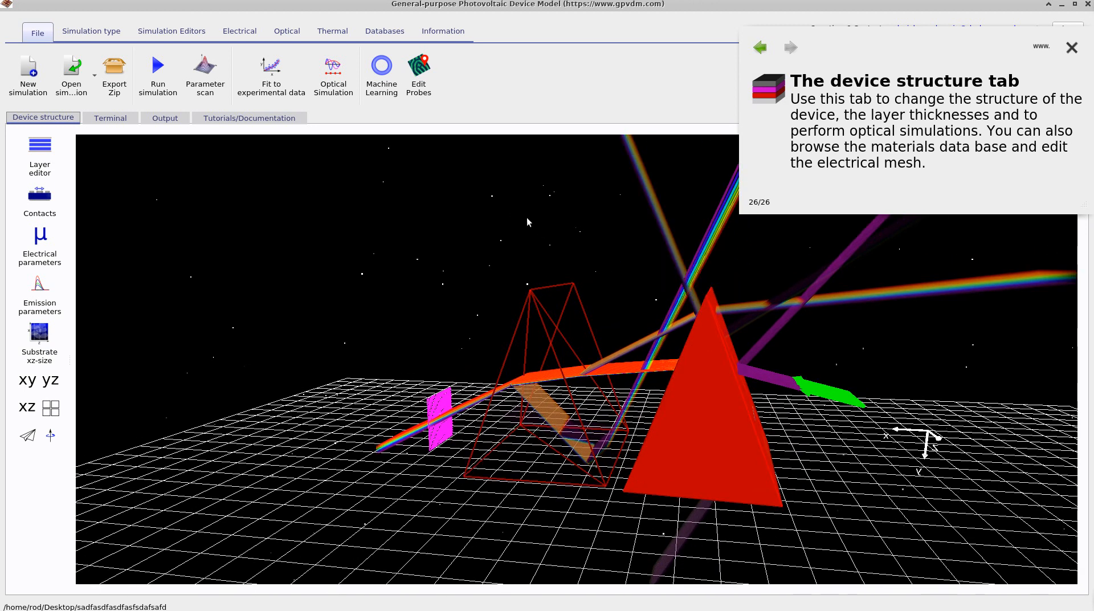
click(1072, 47)
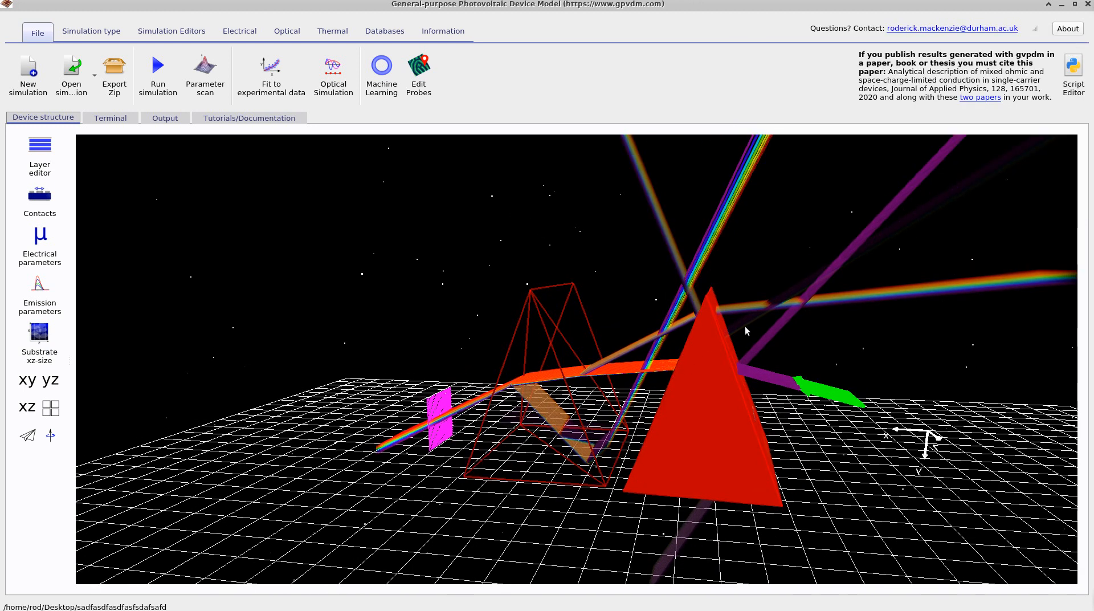
Step: Change the shape of the solid red prism beside the light source to convex_lens
click(698, 357)
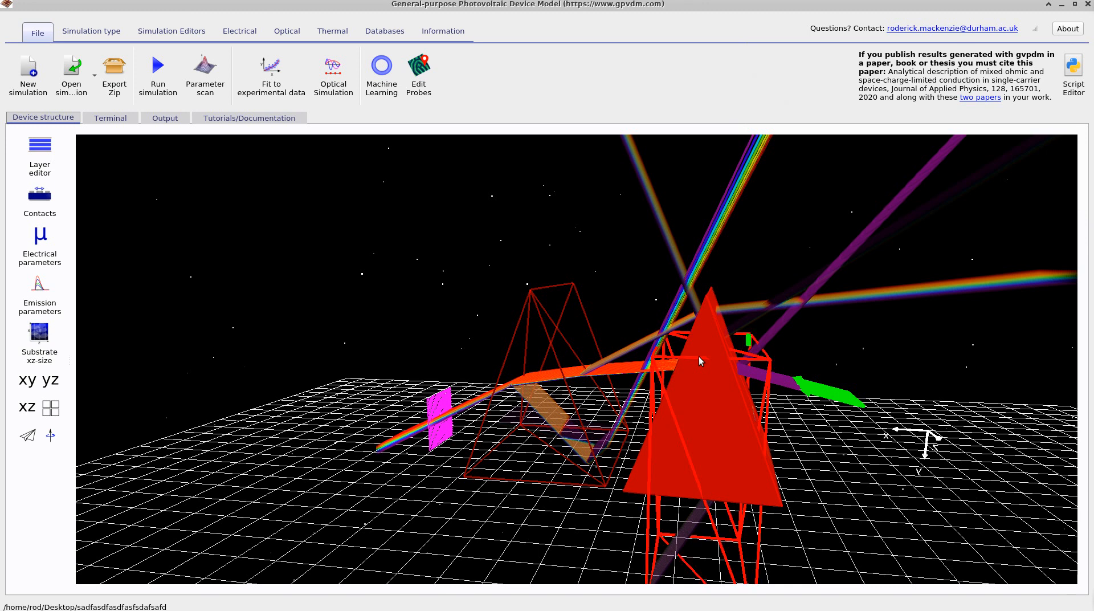
right_click(710, 420)
click(757, 488)
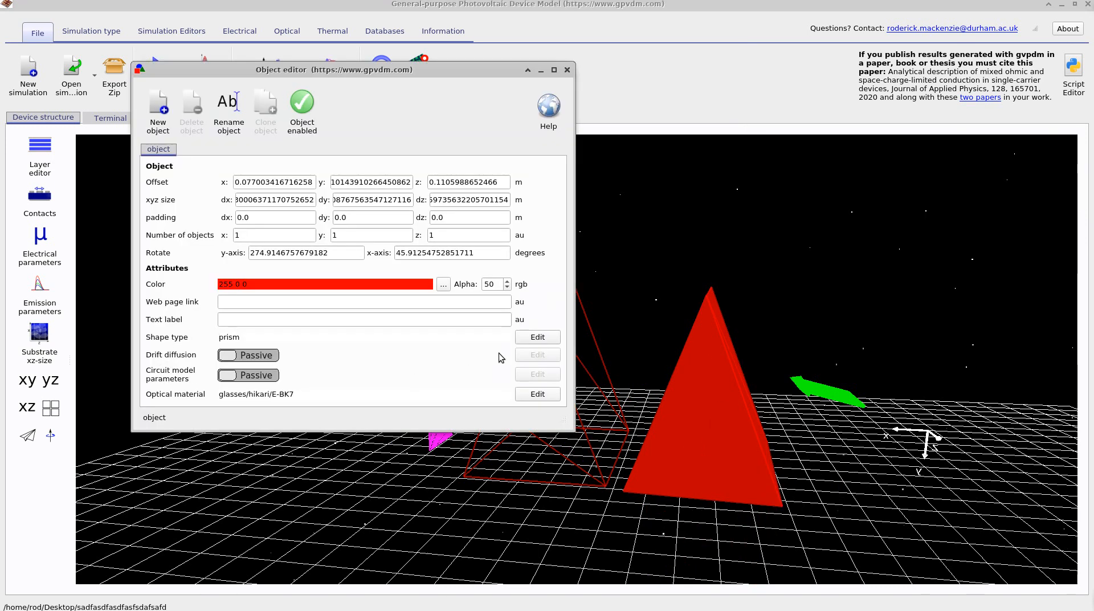
click(536, 337)
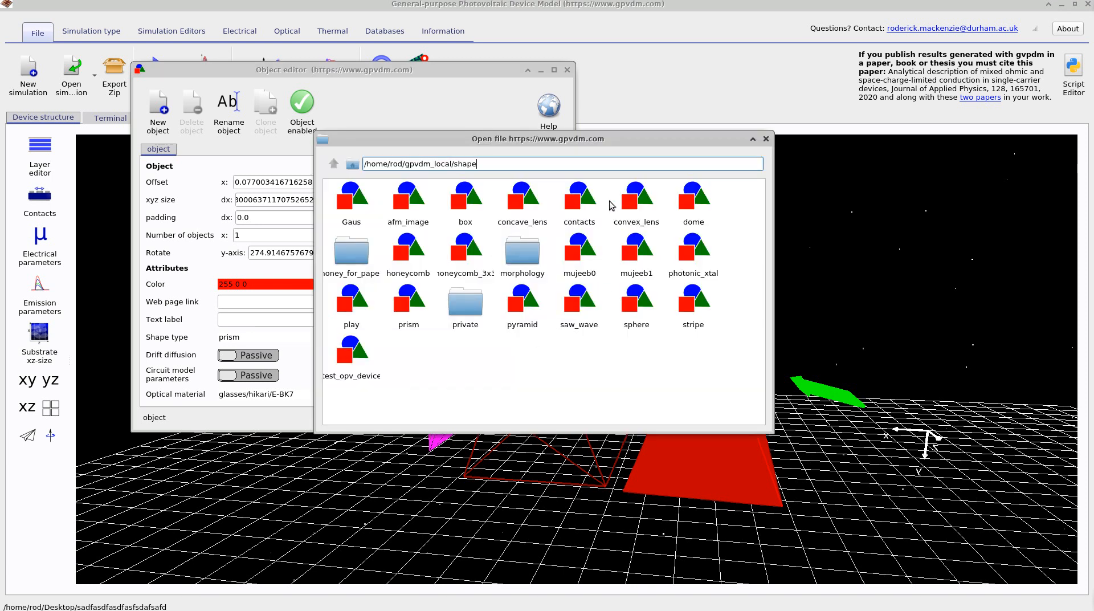
double_click(647, 199)
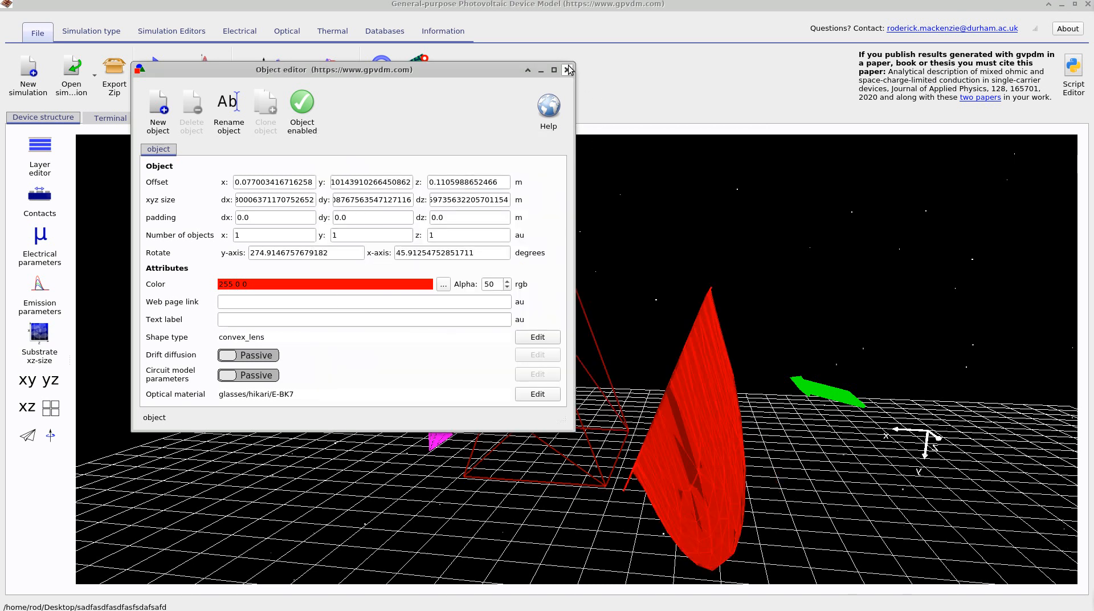
click(567, 69)
Step: Set the convex lens's rotation to 0 degrees about the y-axis and 90 degrees about the x-axis
drag(696, 249, 689, 337)
click(680, 350)
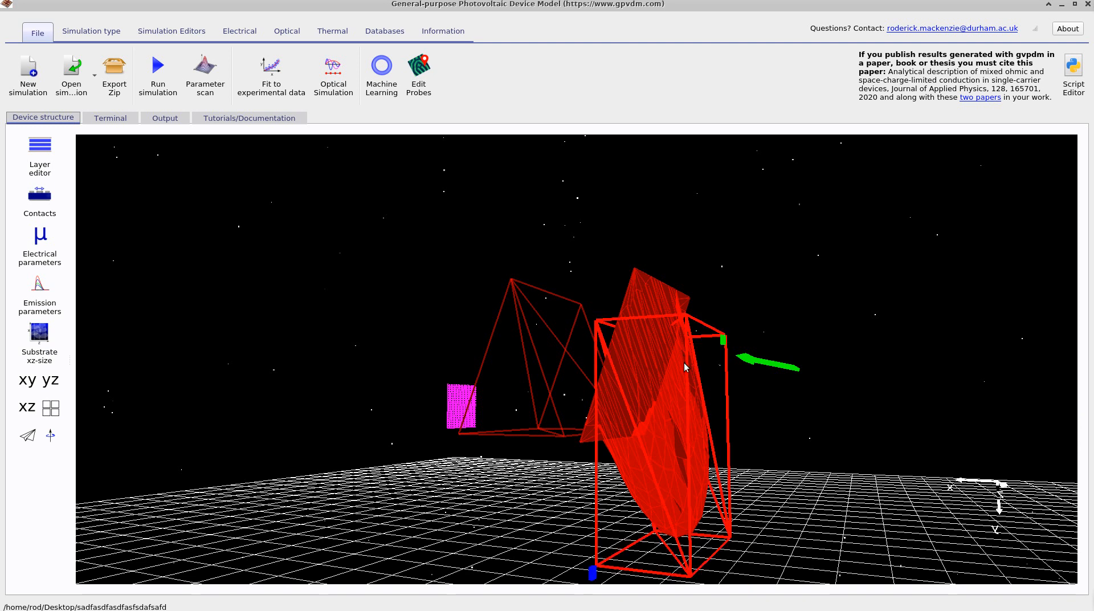
right_click(669, 365)
click(712, 433)
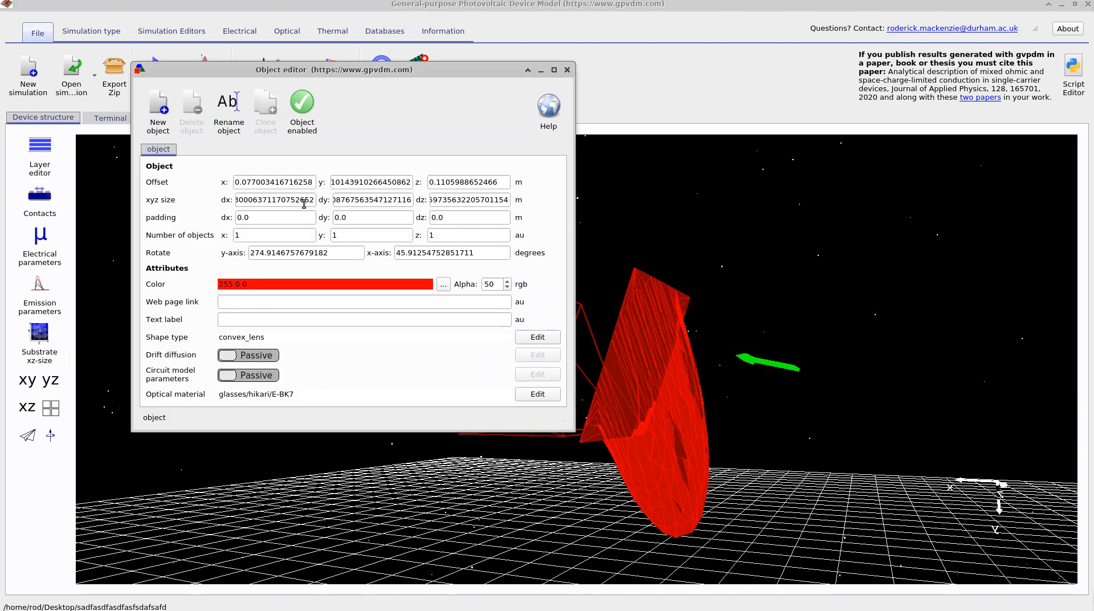
drag(341, 255, 237, 240)
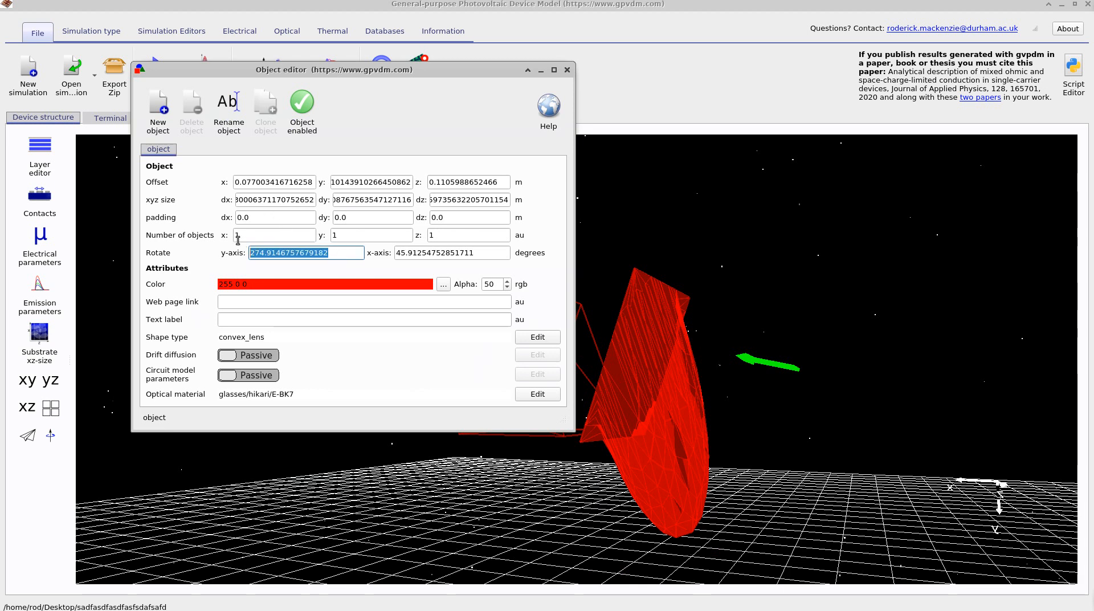
text(0)
key(Tab)
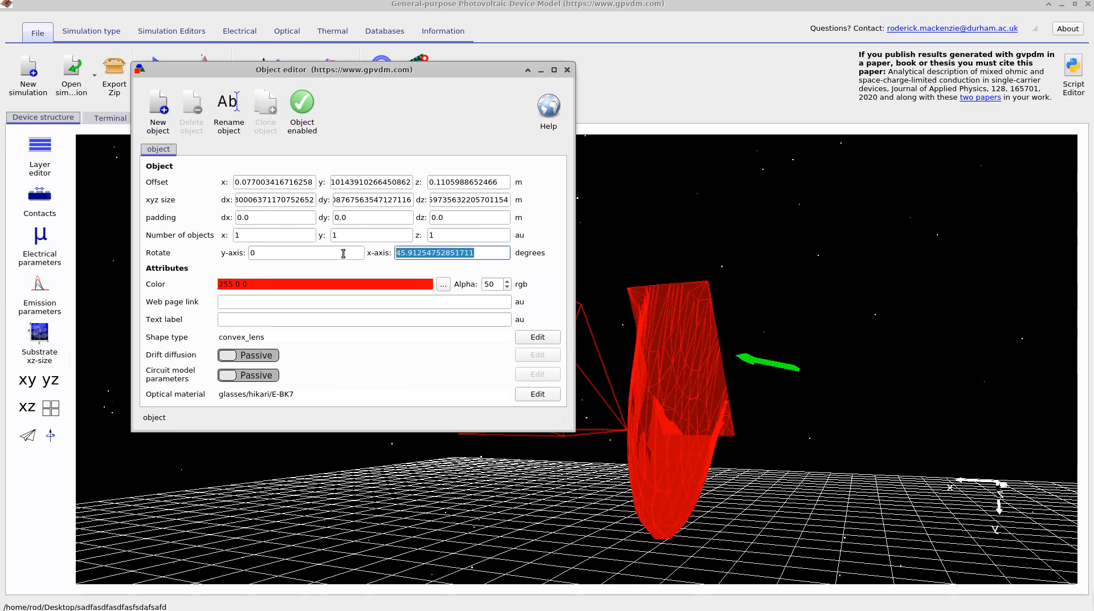
text(0)
key(BackSpace)
text(90)
Step: Set the convex lens's y-axis rotation to 90 degrees
drag(632, 286, 705, 279)
right_click(675, 356)
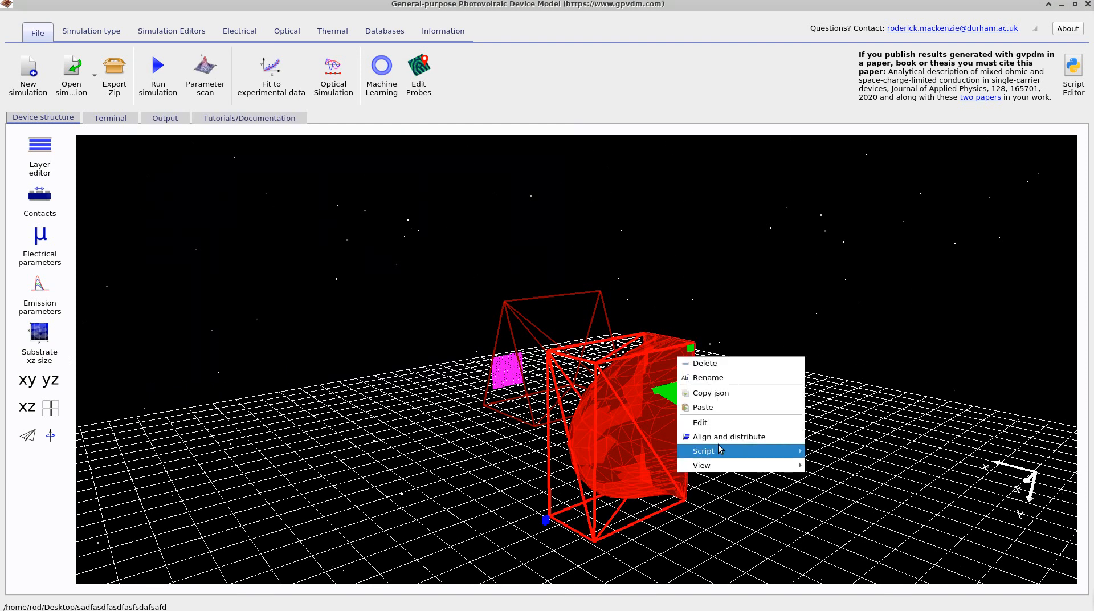
click(719, 420)
drag(457, 252, 360, 241)
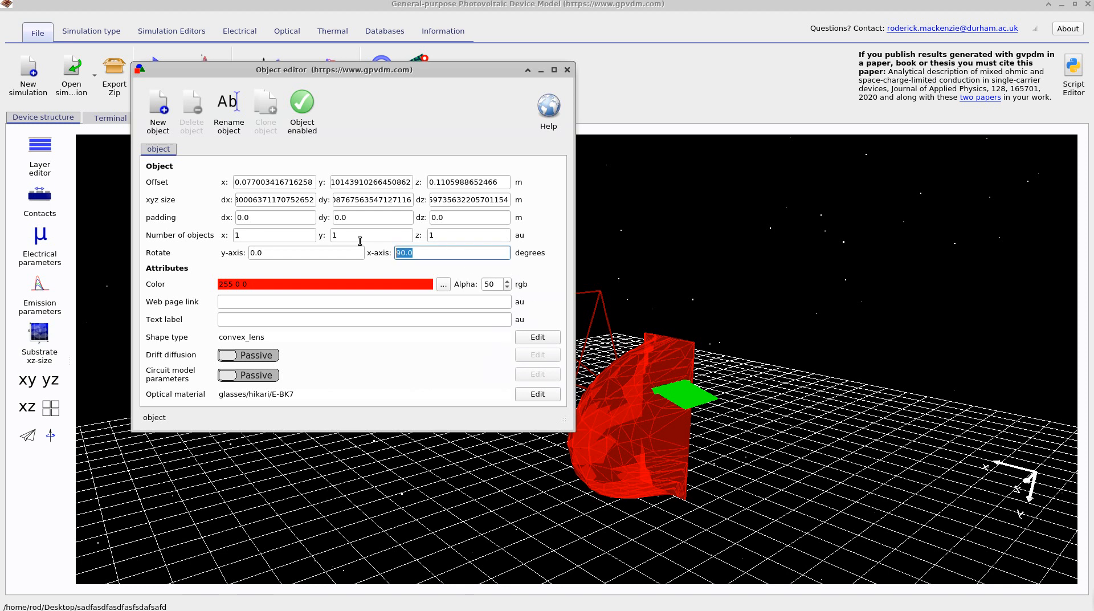
drag(286, 249, 227, 246)
text(90)
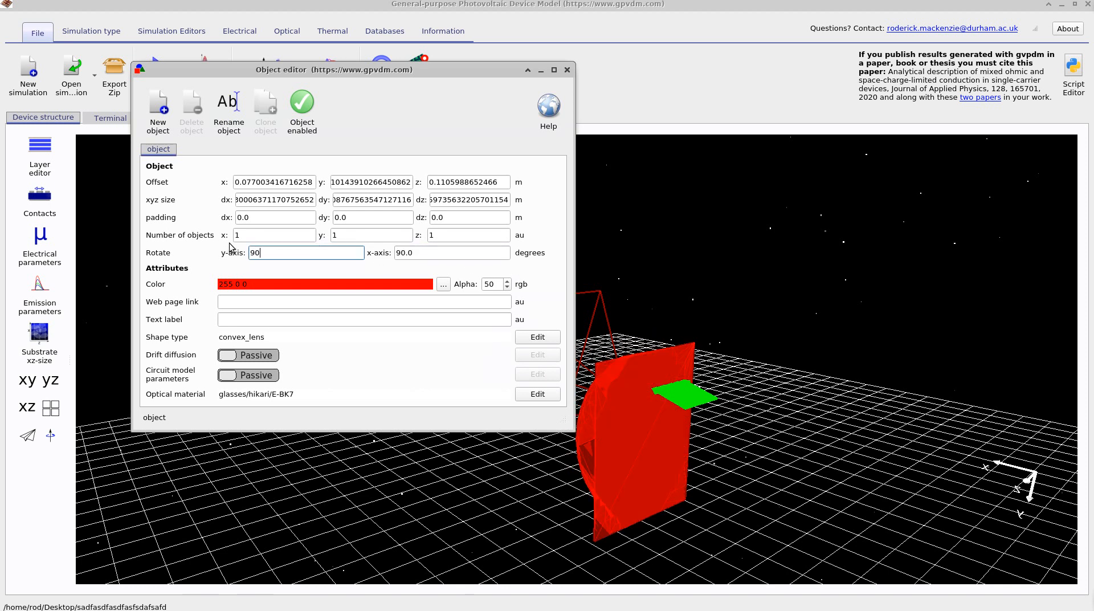
Step: Make the convex lens thinner along the beam direction and move it slightly toward the wireframe prism
drag(681, 247, 689, 279)
drag(697, 431, 718, 353)
mouse_move(791, 323)
mouse_down()
mouse_move(820, 309)
mouse_move(792, 309)
mouse_up()
click(720, 352)
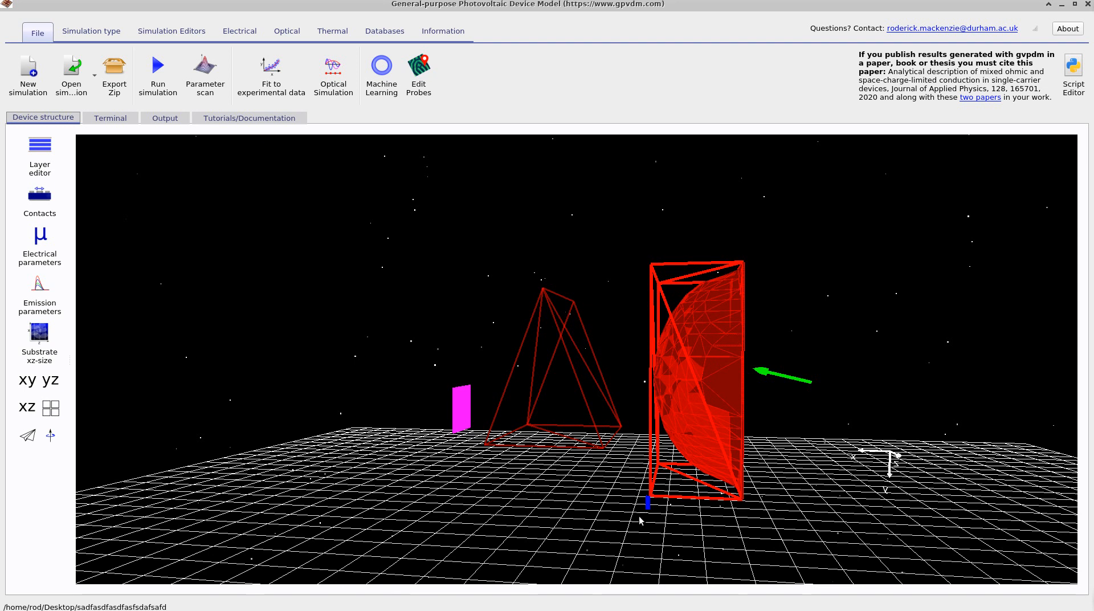
drag(648, 505, 677, 497)
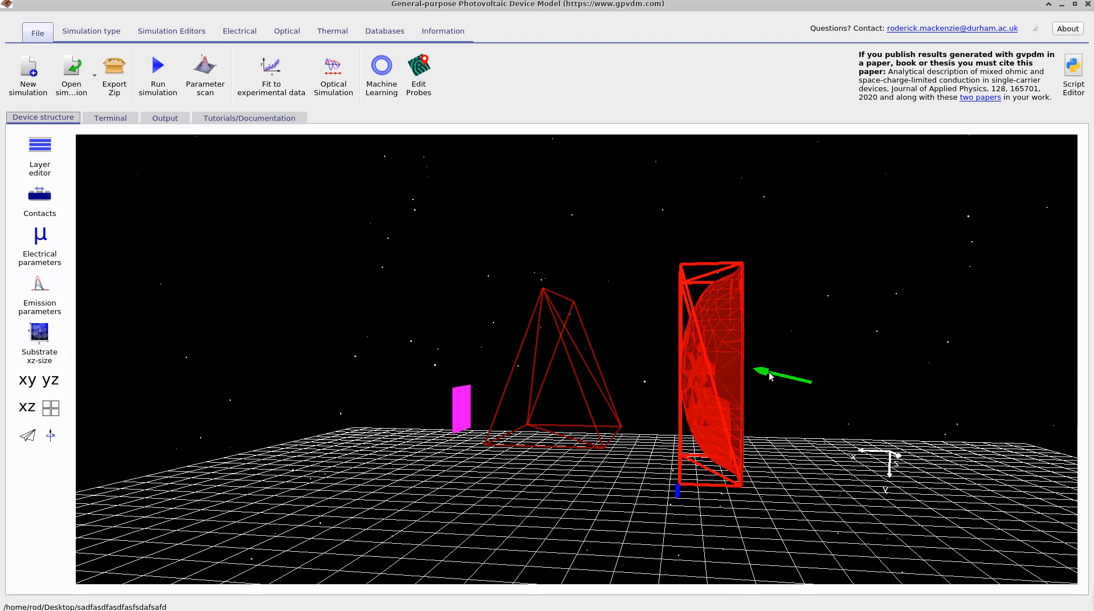
drag(677, 491, 692, 487)
mouse_move(835, 271)
mouse_down()
mouse_move(808, 295)
mouse_move(851, 274)
mouse_move(837, 276)
mouse_up()
drag(717, 347, 693, 347)
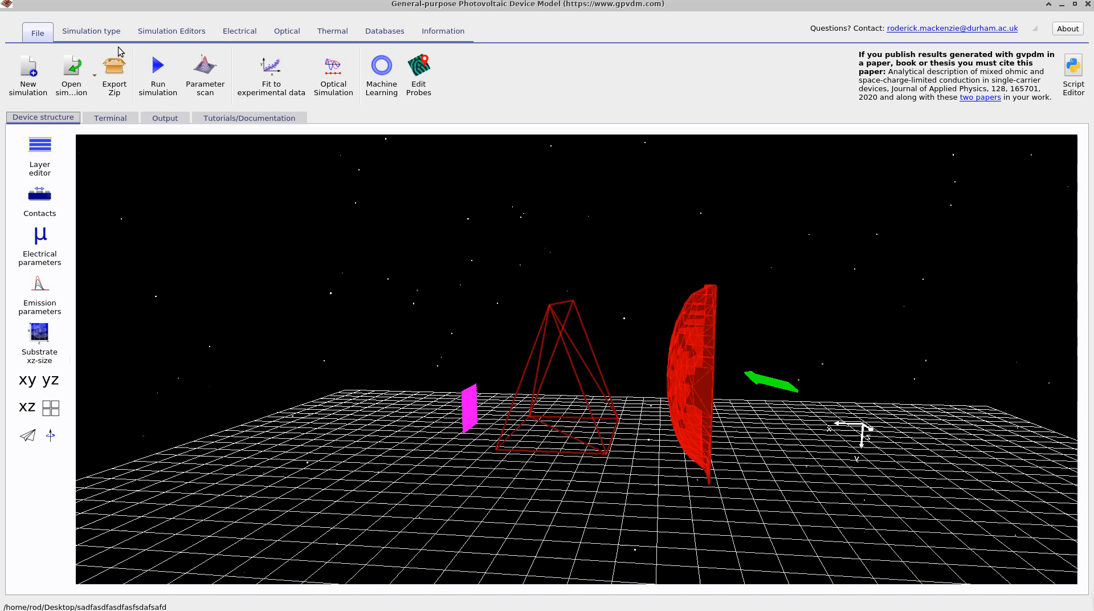
Step: Run the simulation with the convex lens in place and view the traced rays from the side
click(158, 71)
drag(419, 217, 460, 268)
drag(483, 420, 419, 420)
drag(566, 409, 516, 407)
Step: Duplicate the convex lens and place the copy between the wireframe prism and the original lens
right_click(744, 338)
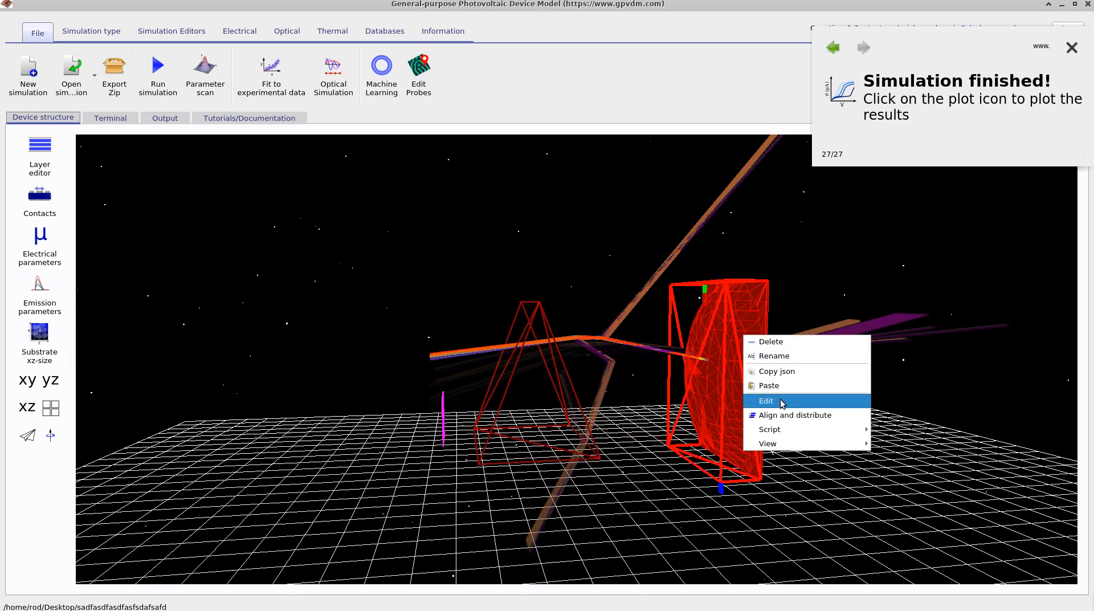
right_click(601, 276)
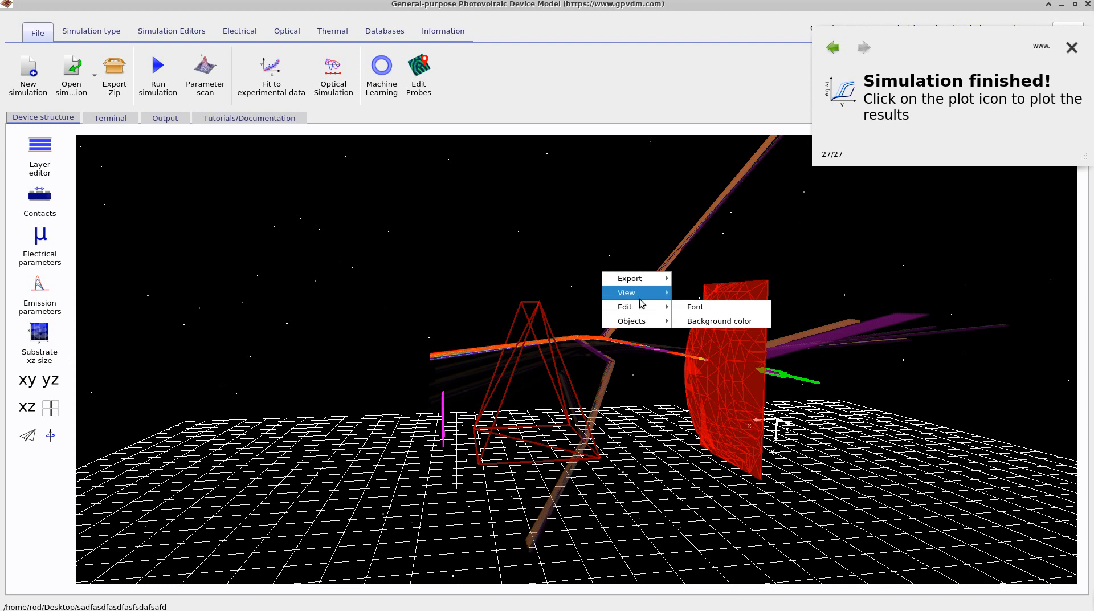
click(684, 340)
drag(686, 358, 629, 352)
Step: Rerun the simulation with both convex lenses and inspect the ray paths through them
drag(621, 208, 607, 268)
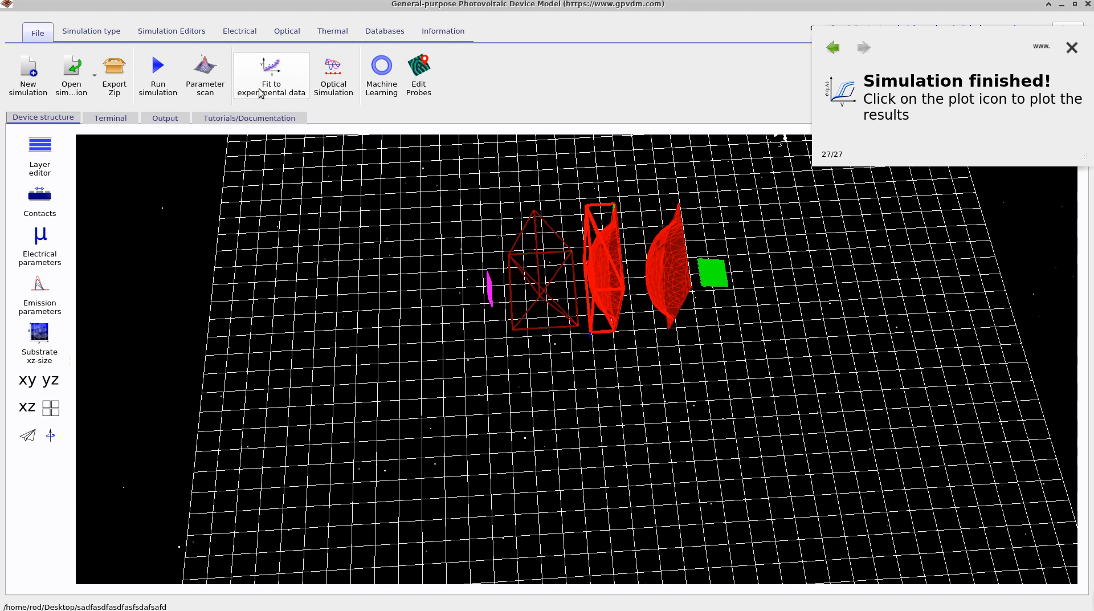
click(168, 73)
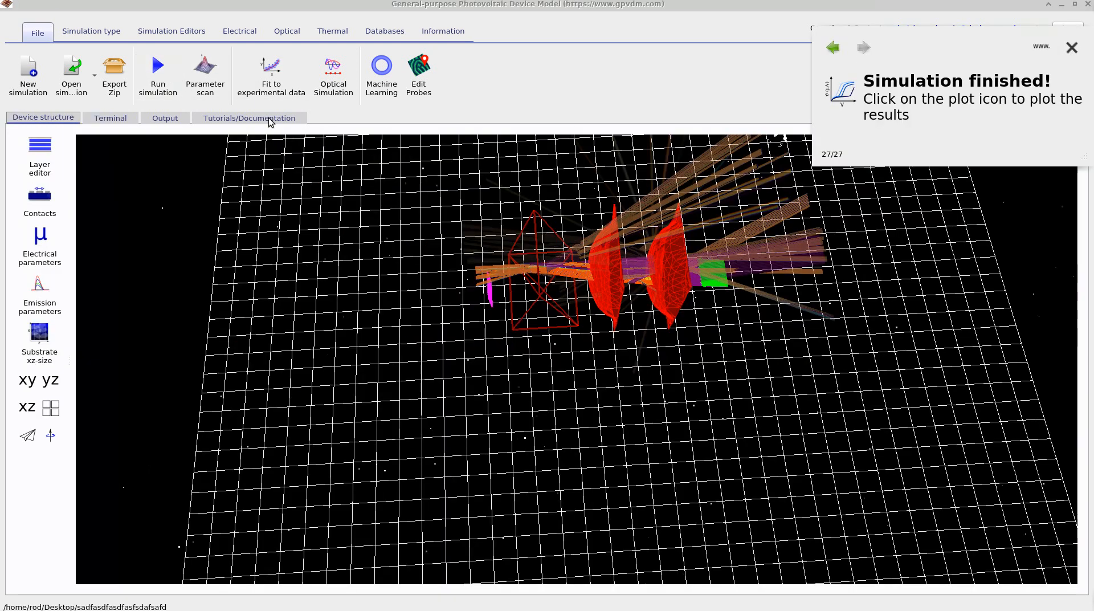
drag(696, 393, 693, 362)
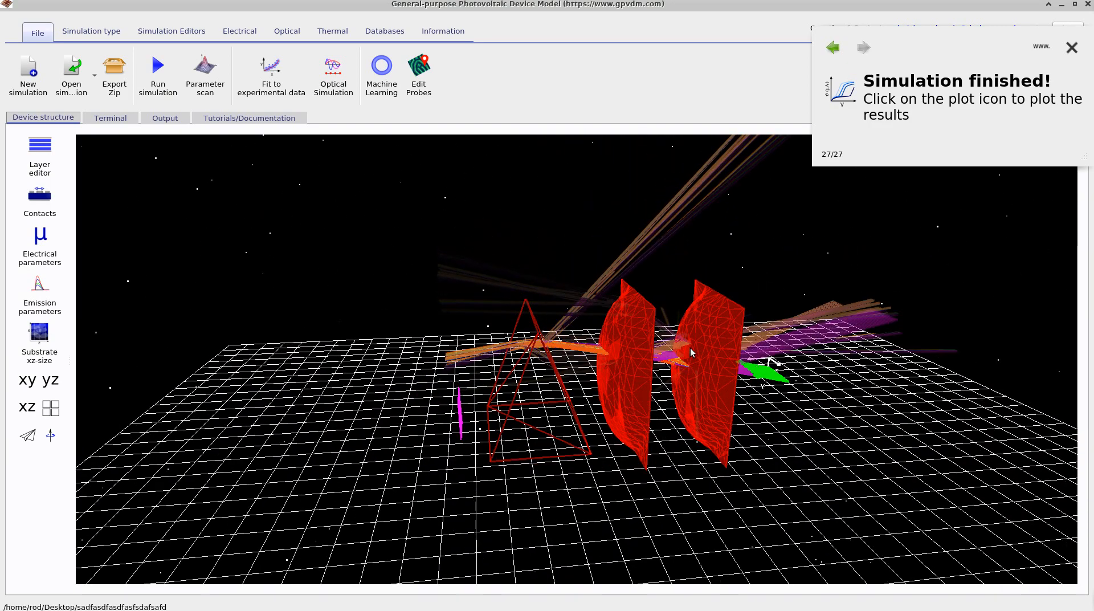